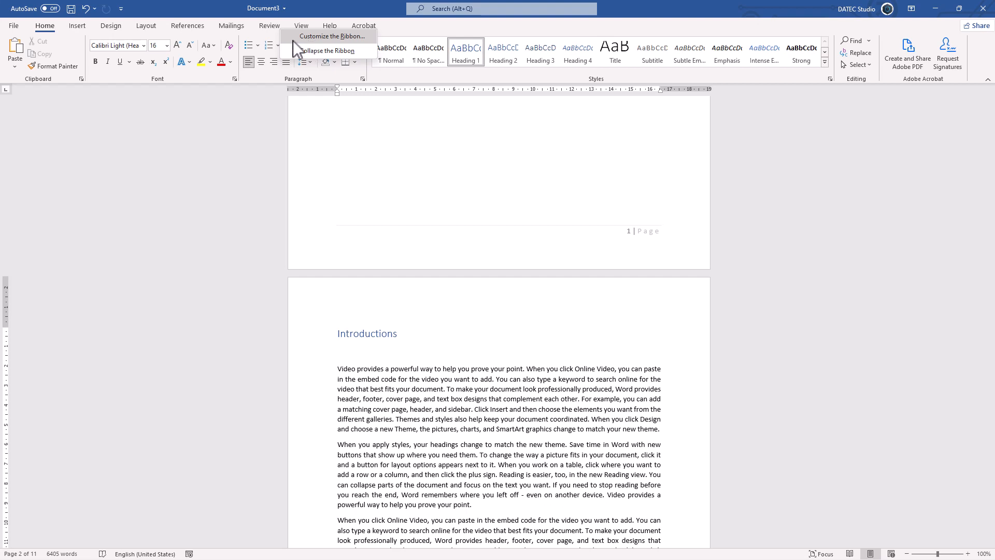
{"action": "right_click", "coordinate": [81, 12]}
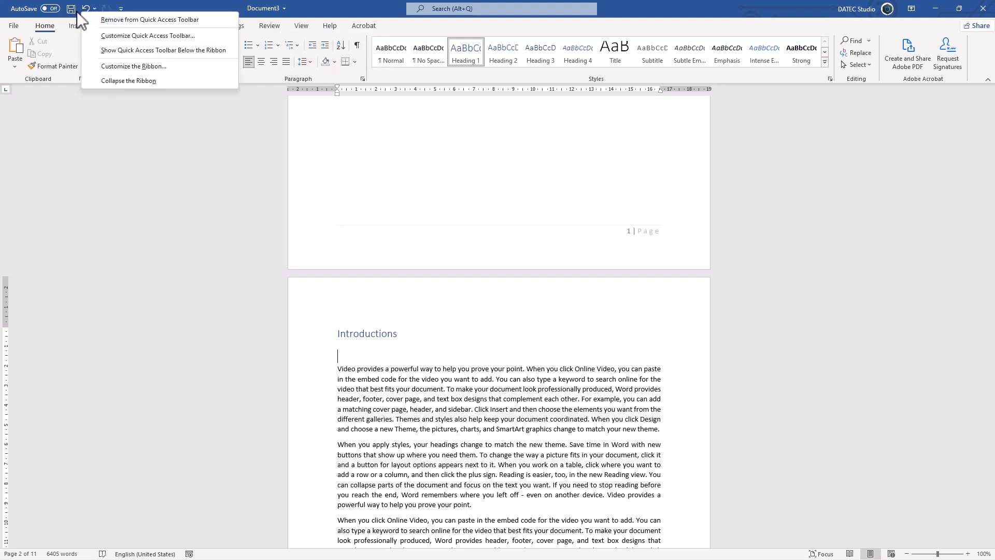
{"action": "left_click", "coordinate": [259, 2]}
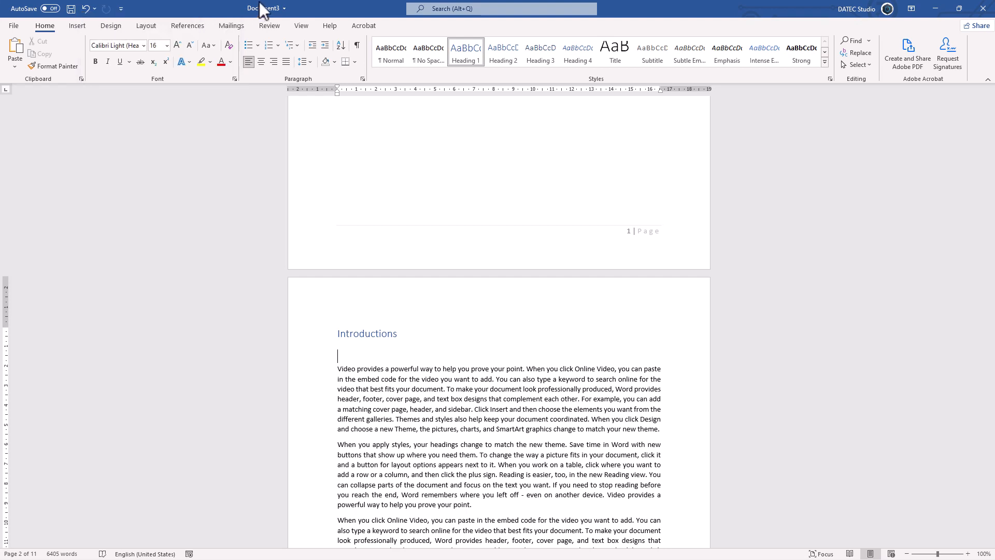
{"action": "left_click", "coordinate": [259, 3]}
{"action": "left_click", "coordinate": [321, 17]}
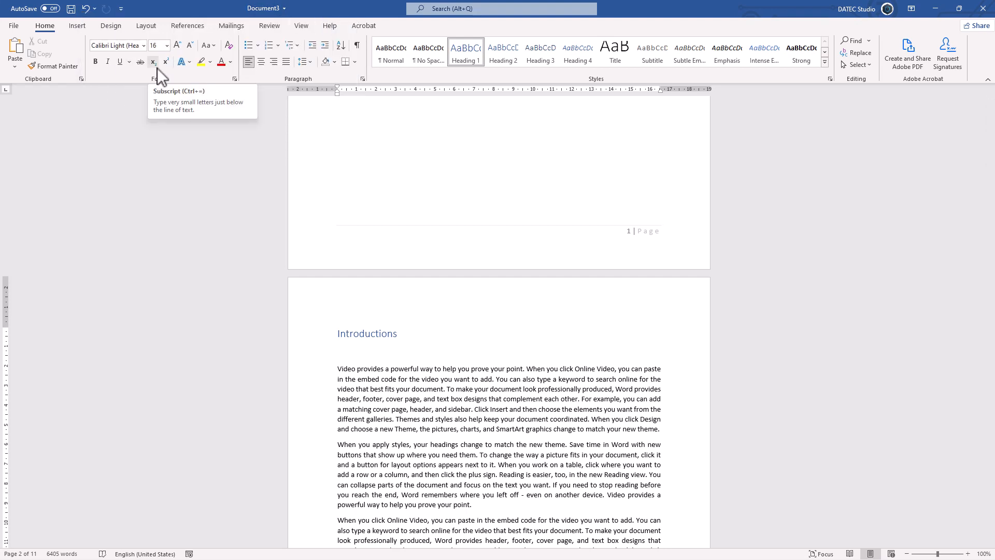
- Collapse the ribbon, preview the commands of several tabs up to References, and pin the ribbon open again
{"action": "left_click", "coordinate": [988, 81]}
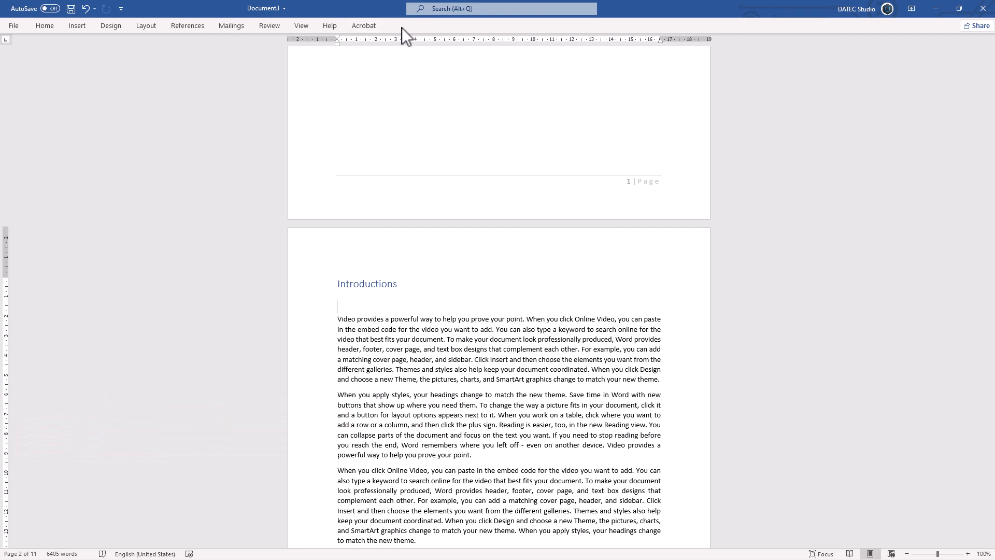
{"action": "double_click", "coordinate": [55, 30]}
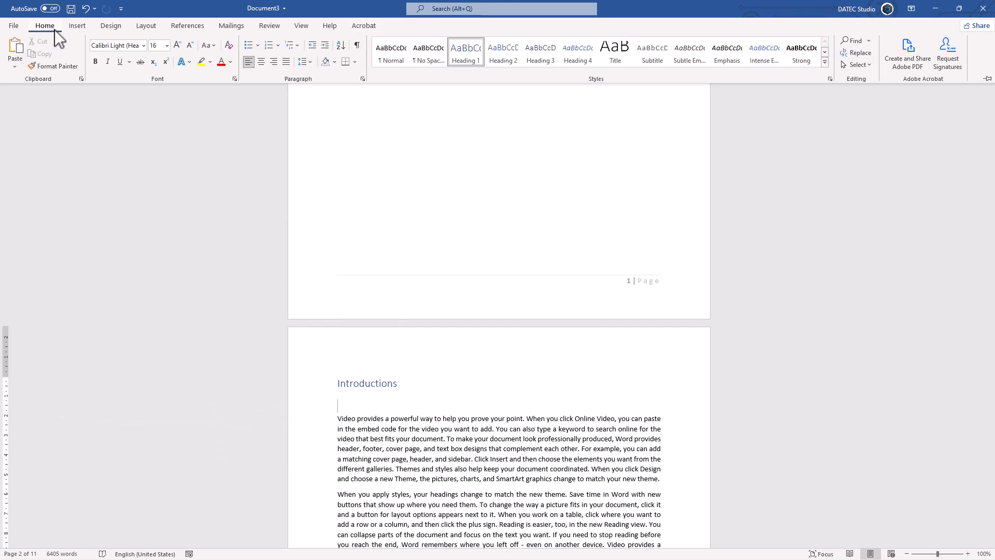
{"action": "left_click", "coordinate": [77, 26]}
{"action": "left_click", "coordinate": [110, 26]}
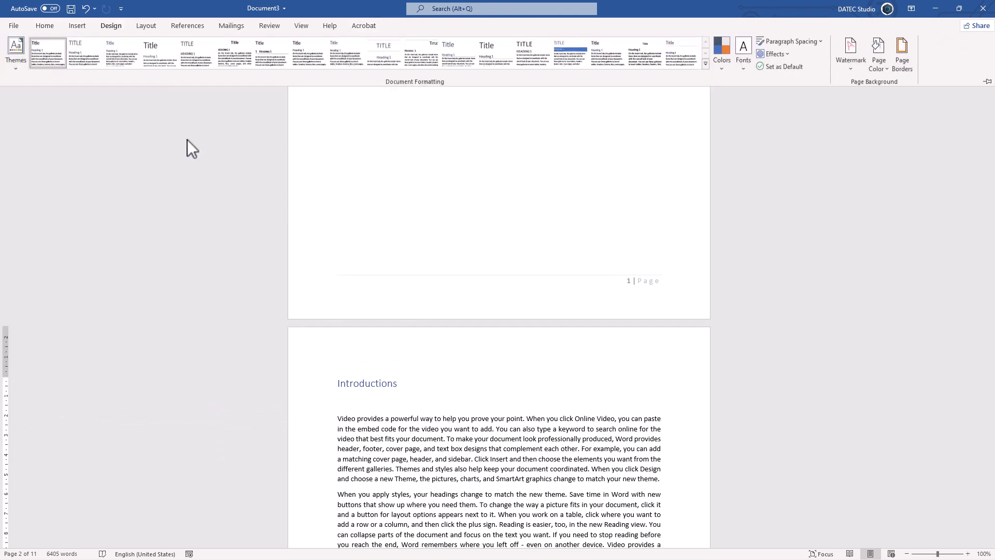
{"action": "left_click", "coordinate": [187, 139]}
{"action": "left_click", "coordinate": [113, 29]}
{"action": "left_click", "coordinate": [143, 28]}
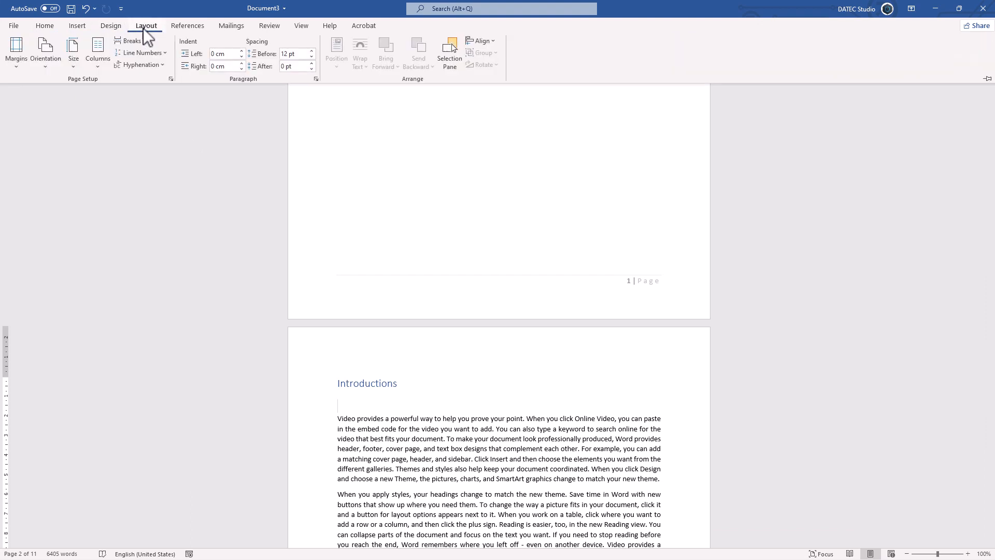
{"action": "left_click", "coordinate": [188, 24]}
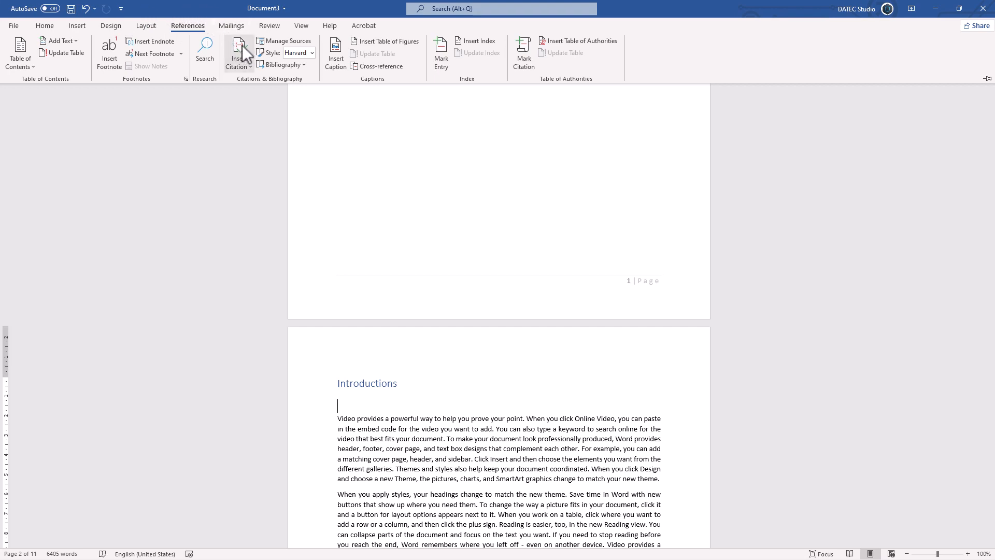
{"action": "left_click", "coordinate": [987, 79]}
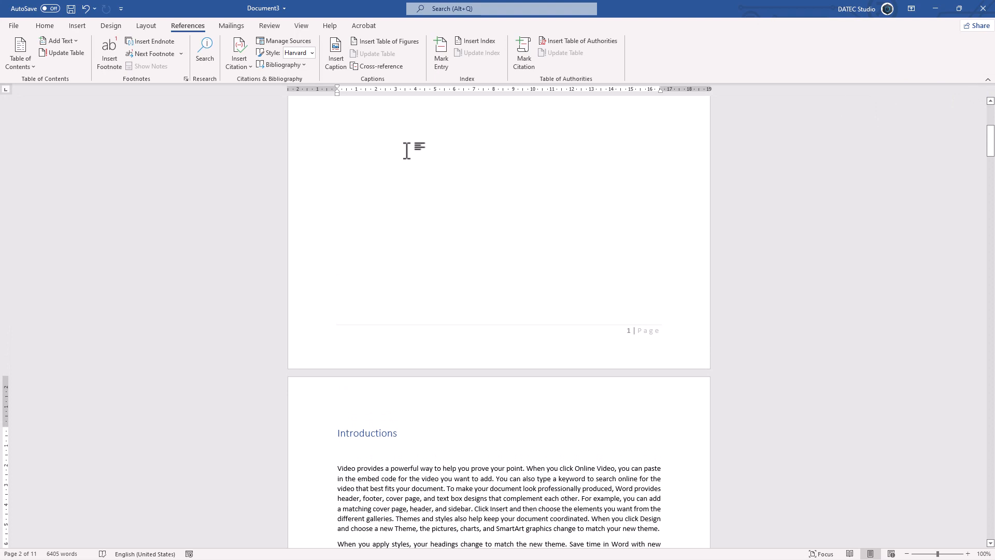
- Collapse the ribbon from its References tab, preview the References and Mailings commands temporarily, and expand the ribbon again
{"action": "double_click", "coordinate": [187, 26]}
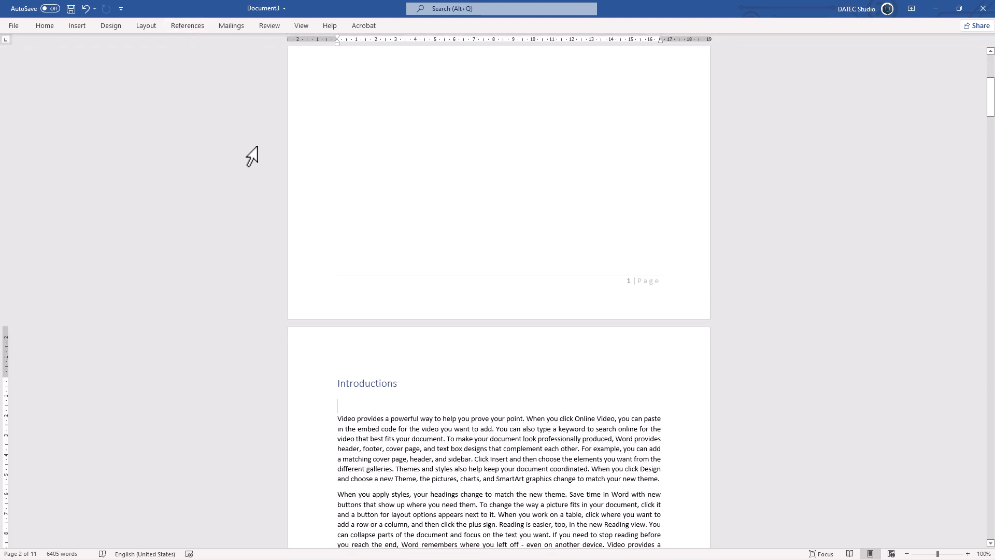
{"action": "left_click", "coordinate": [186, 26]}
{"action": "left_click", "coordinate": [231, 25]}
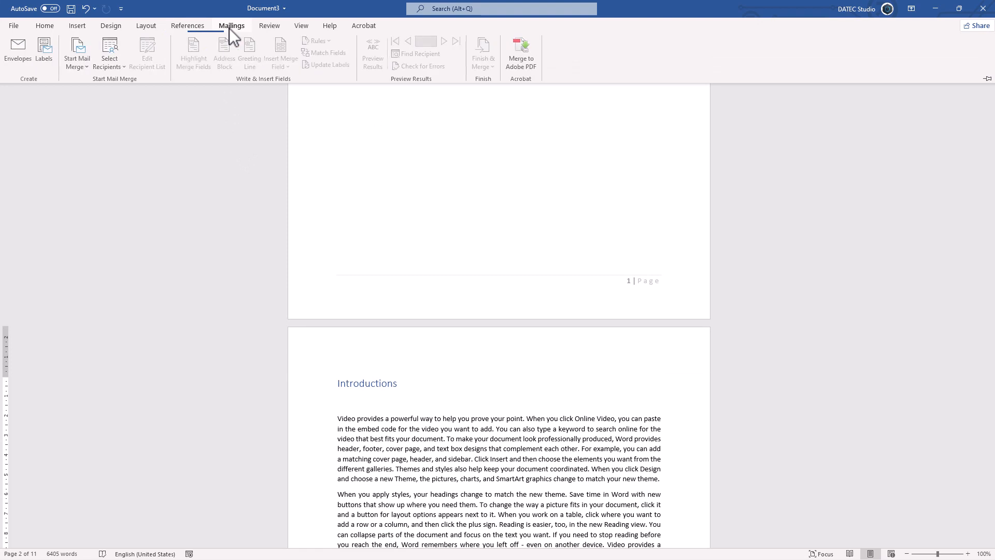
{"action": "left_click", "coordinate": [187, 26]}
{"action": "left_click", "coordinate": [214, 135]}
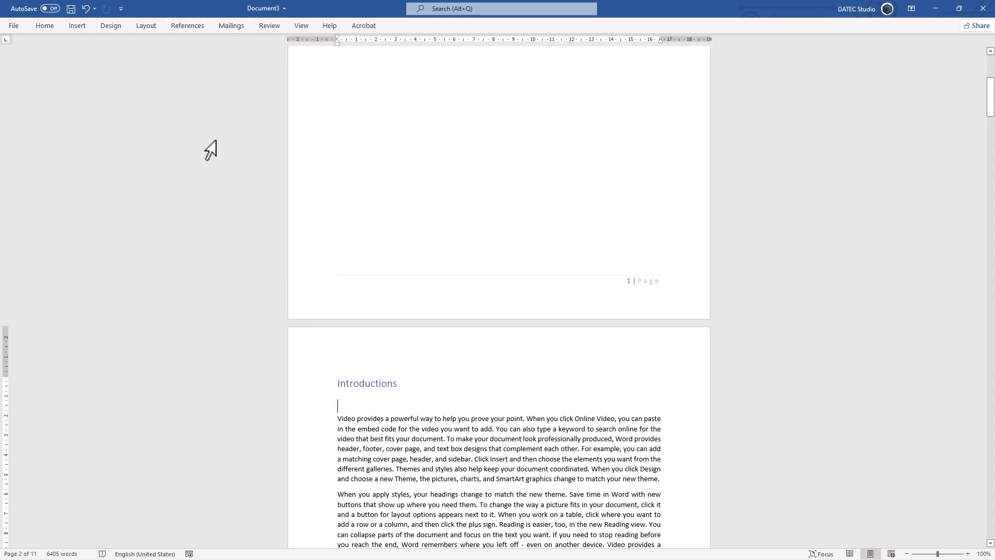
{"action": "double_click", "coordinate": [196, 27]}
- Turn the Collapse the Ribbon option on and off again
{"action": "right_click", "coordinate": [242, 157]}
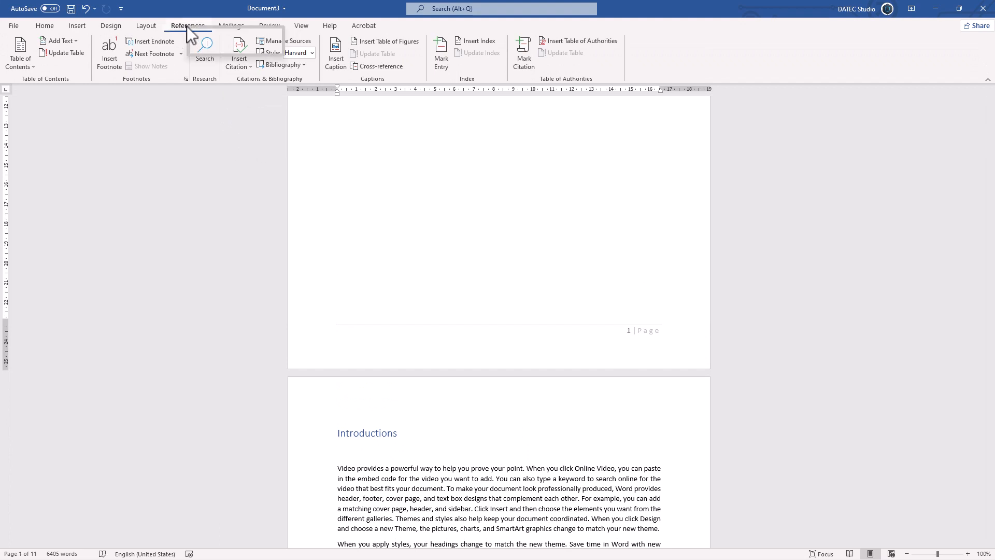
{"action": "left_click", "coordinate": [225, 46]}
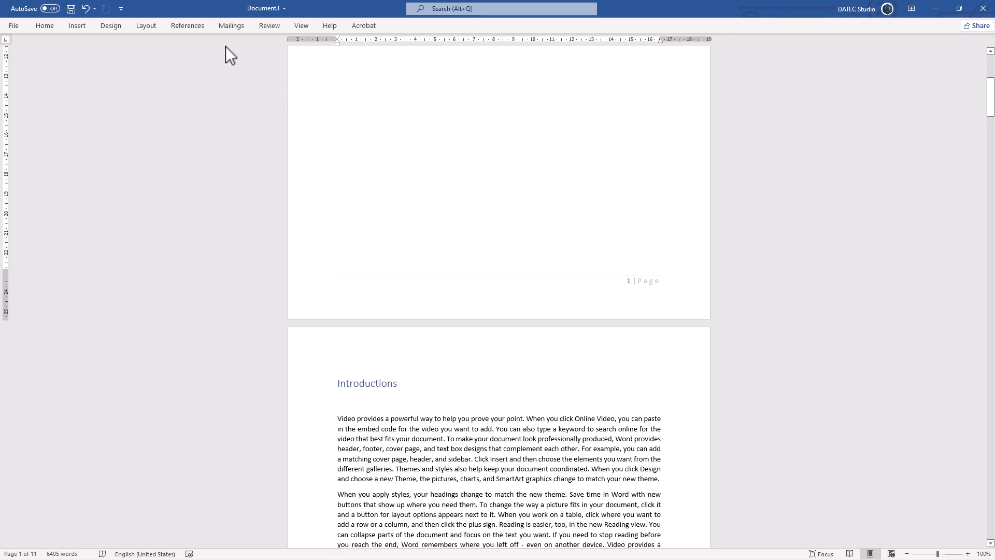
{"action": "right_click", "coordinate": [195, 27]}
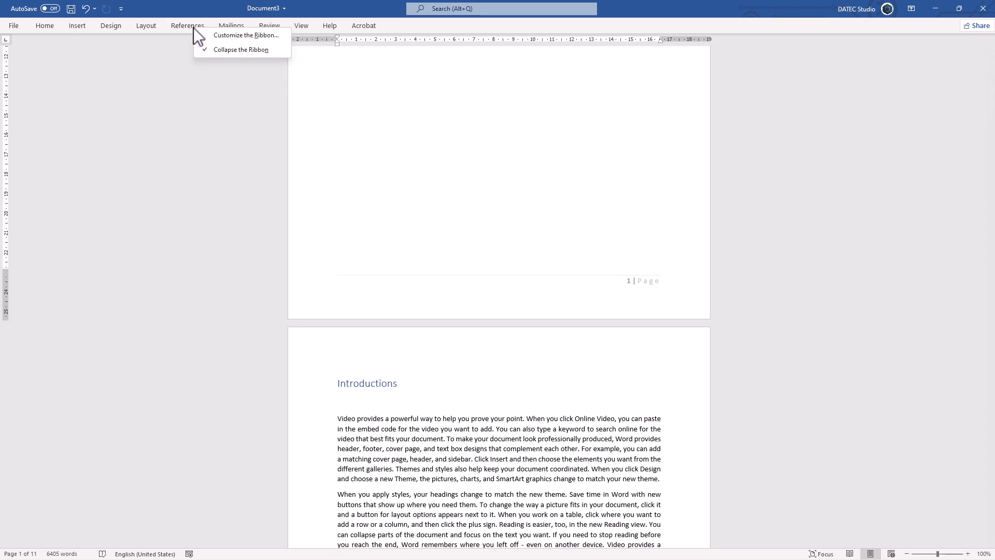
{"action": "left_click", "coordinate": [209, 49]}
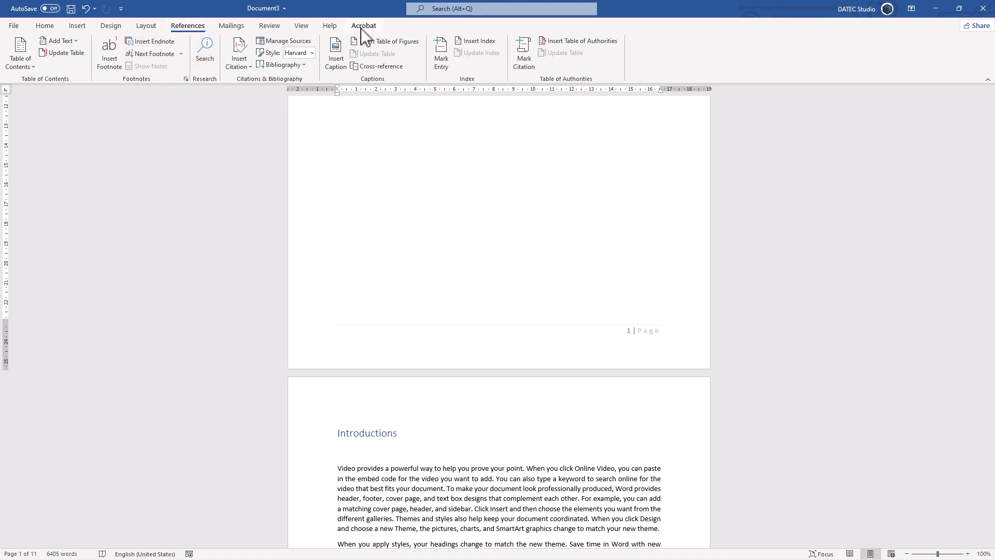
{"action": "right_click", "coordinate": [185, 25]}
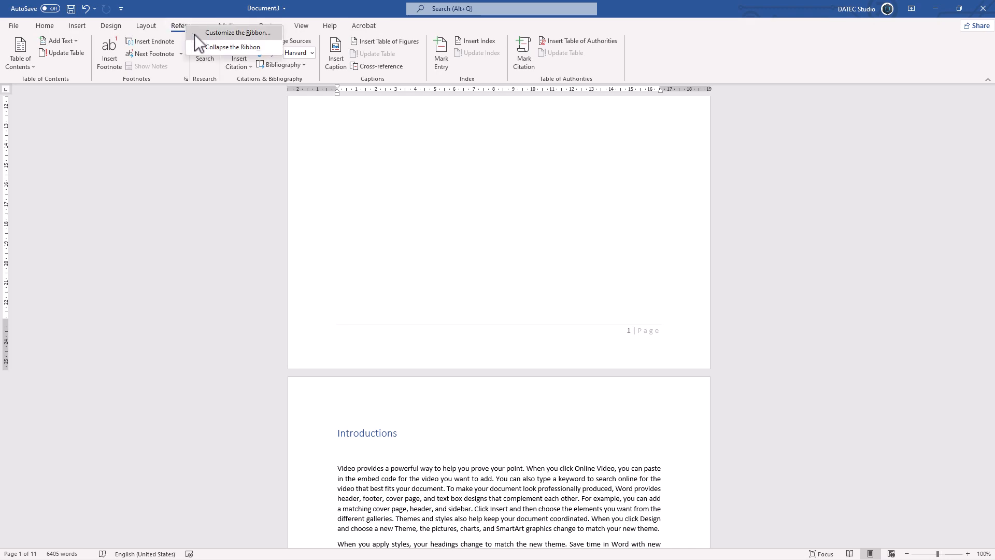
{"action": "left_click", "coordinate": [238, 32]}
{"action": "key", "text": "Escape"}
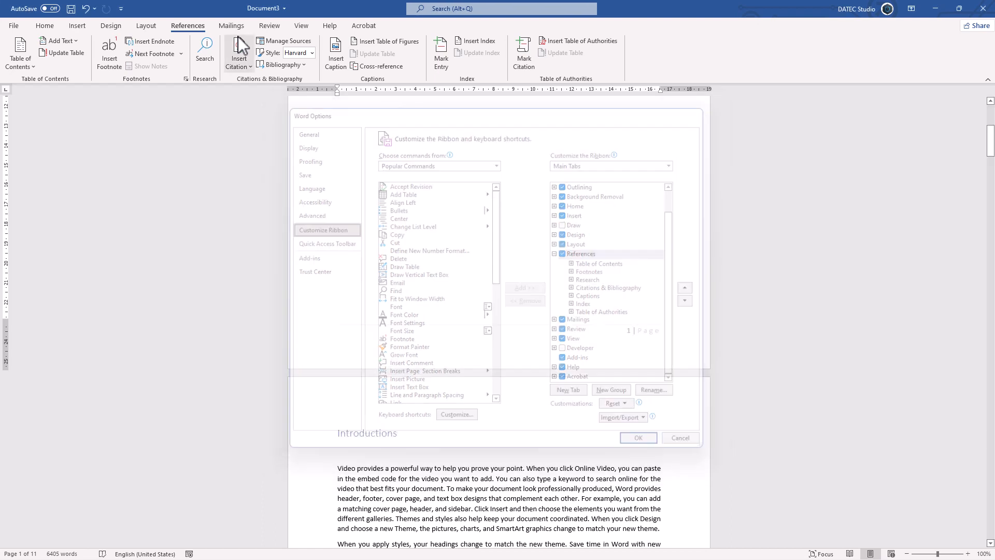
- Open the Customize Ribbon page of the Word options, view the Tool Tabs list, and switch it to All Tabs
{"action": "left_click", "coordinate": [12, 25]}
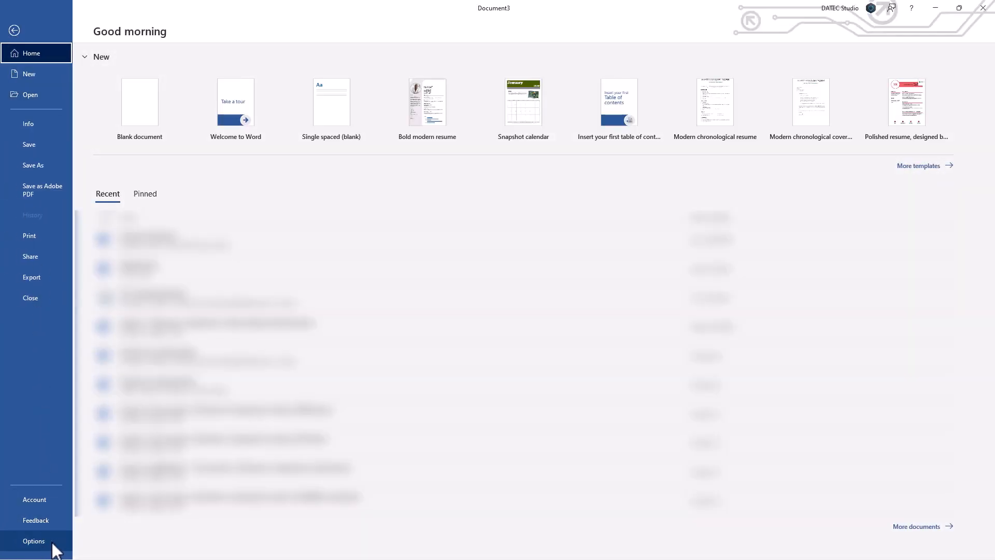
{"action": "left_click", "coordinate": [46, 544]}
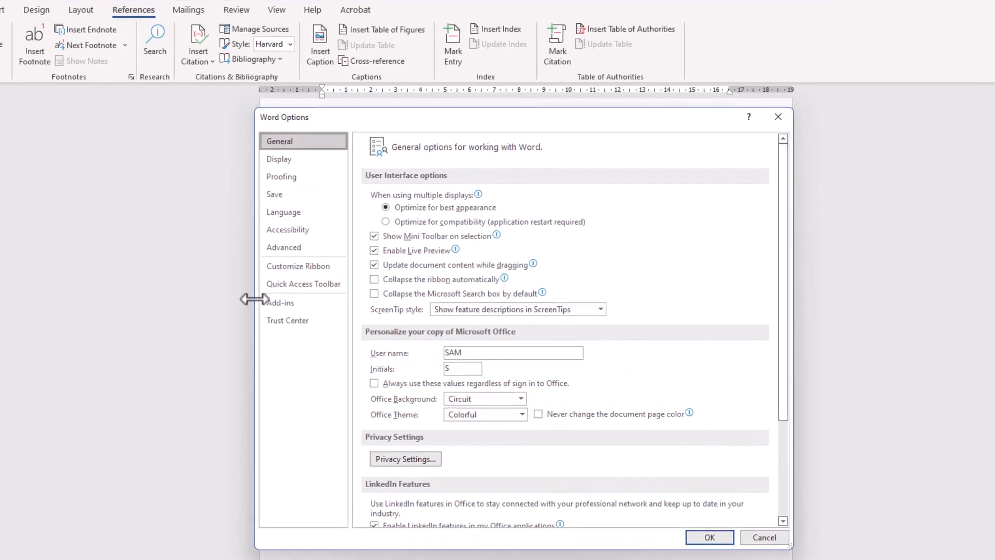
{"action": "left_click", "coordinate": [296, 256]}
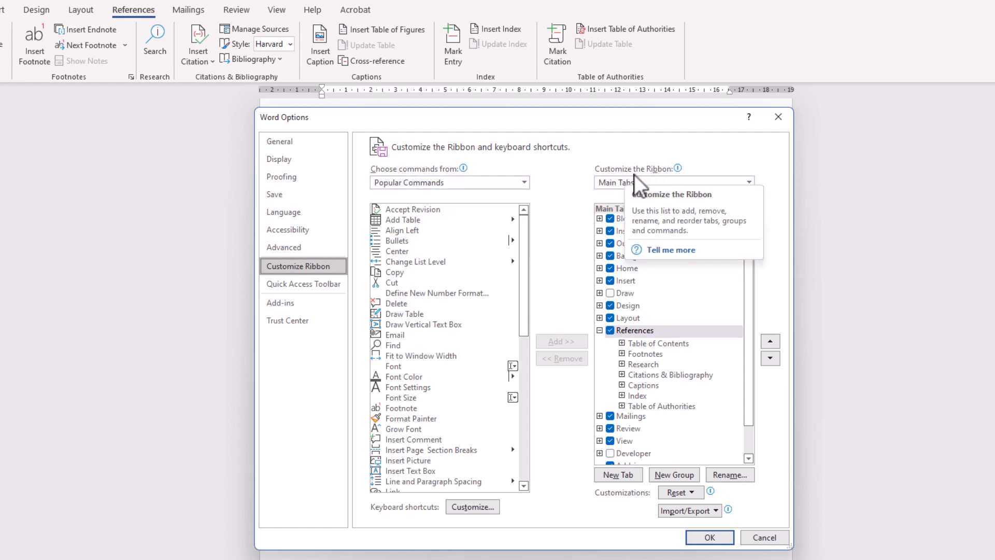
{"action": "left_click", "coordinate": [618, 184]}
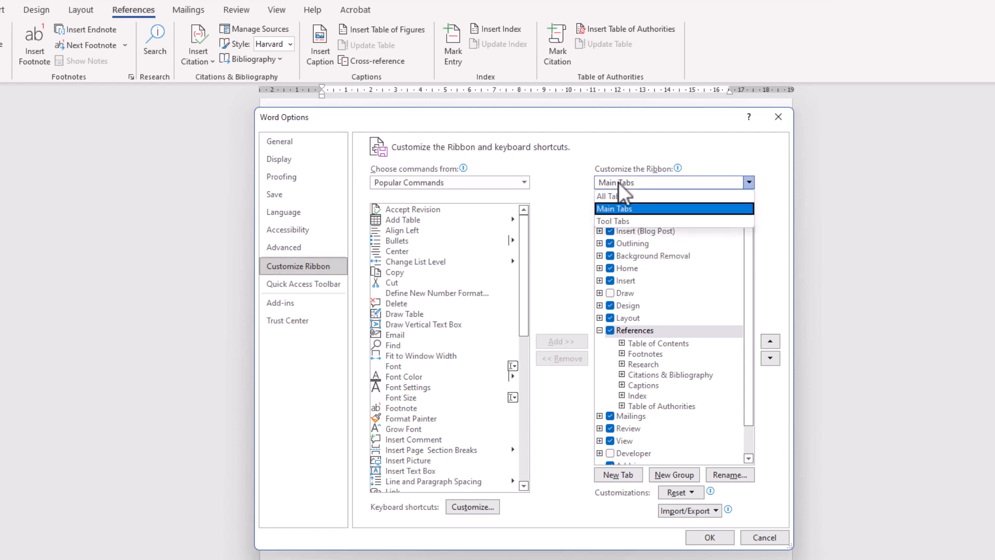
{"action": "left_click", "coordinate": [615, 217]}
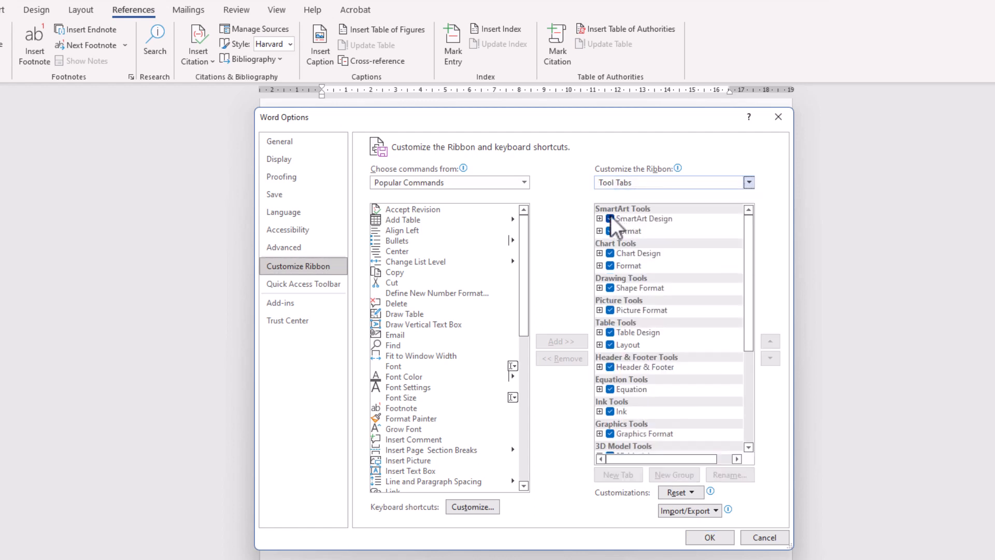
{"action": "left_click", "coordinate": [624, 182]}
{"action": "left_click", "coordinate": [629, 197]}
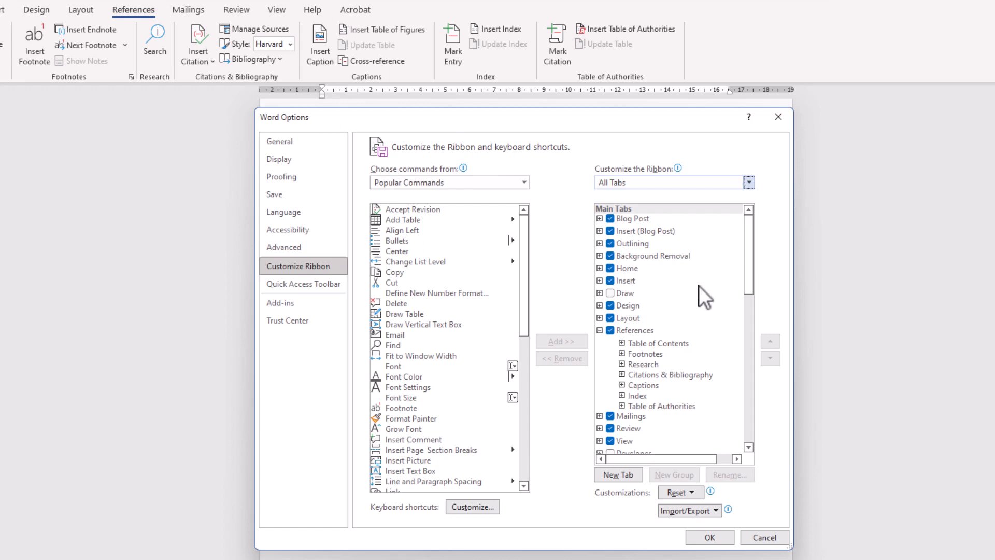
- Enable the Draw tab on the ribbon, apply the change, and display its drawing tools
{"action": "left_click", "coordinate": [610, 293]}
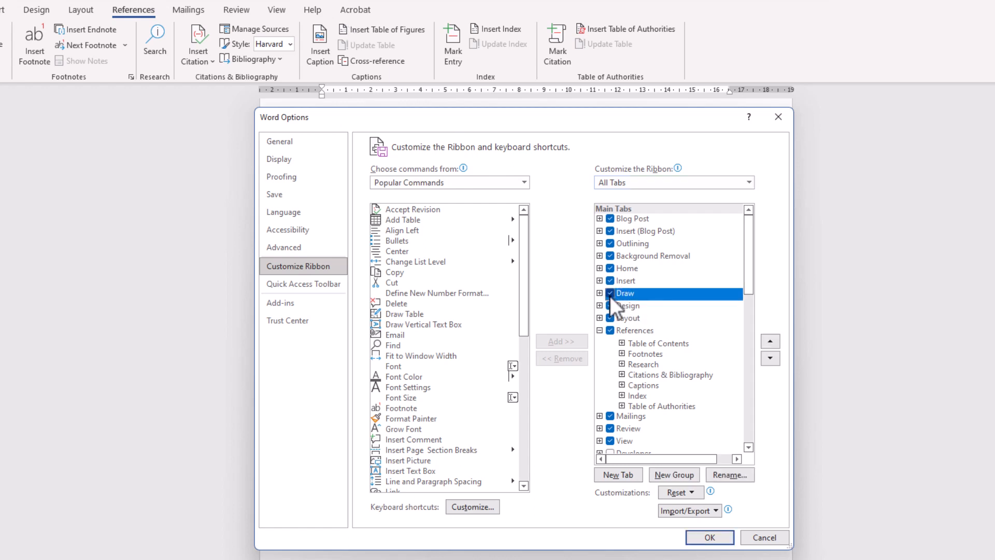
{"action": "left_click", "coordinate": [710, 538]}
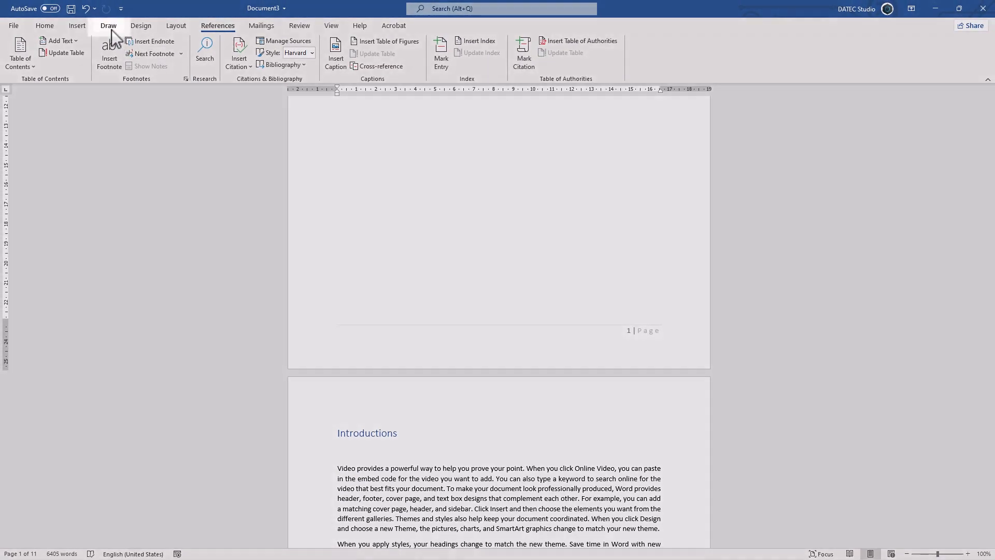
{"action": "left_click", "coordinate": [54, 14]}
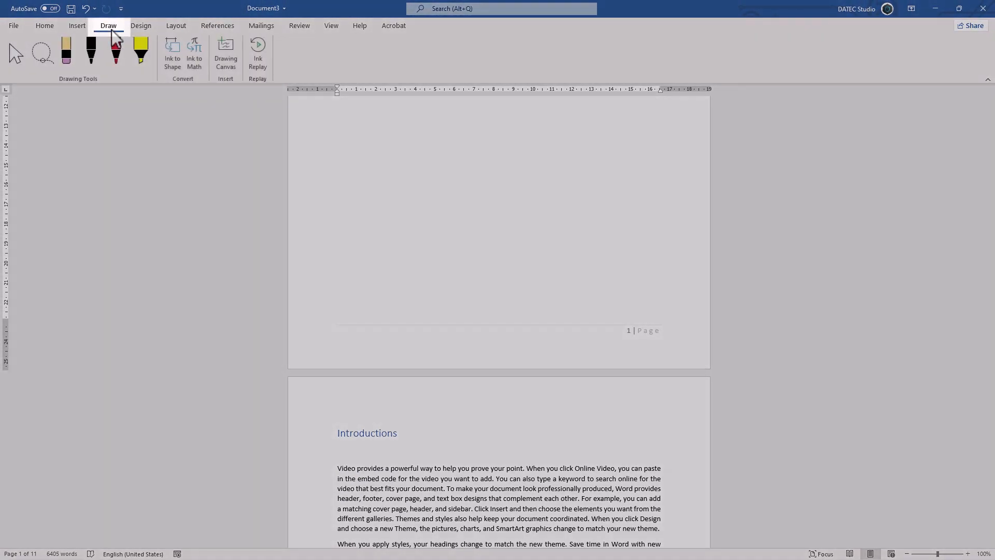
- Draw a wavy yellow highlighter stroke in the blank area below the table of contents on page 1
{"action": "left_click", "coordinate": [140, 52]}
{"action": "left_click_drag", "start_coordinate": [350, 149], "coordinate": [471, 183]}
{"action": "left_click_drag", "start_coordinate": [565, 201], "coordinate": [566, 202]}
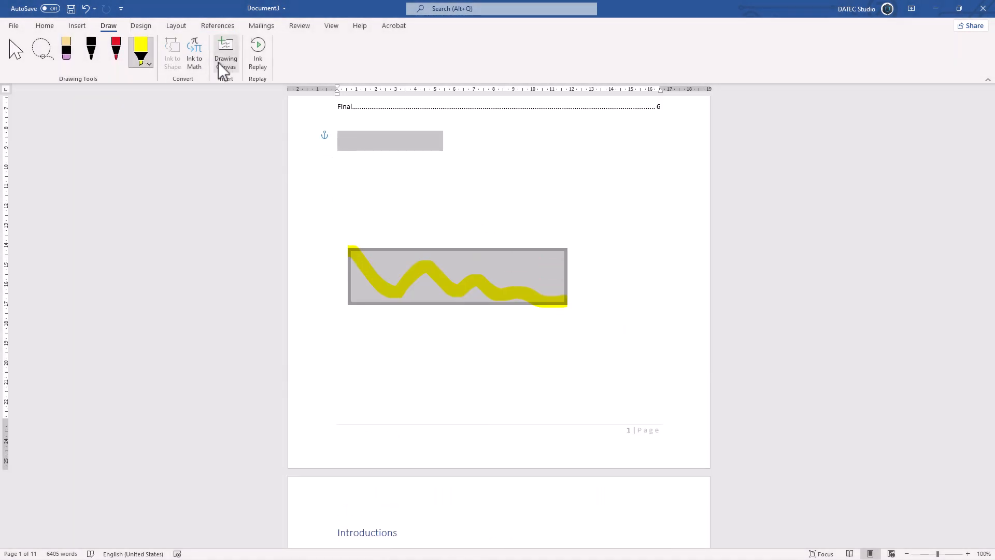
- Insert a drawing canvas below the table of contents, and try a yellow highlighter stroke and the eraser in it
{"action": "left_click", "coordinate": [231, 58]}
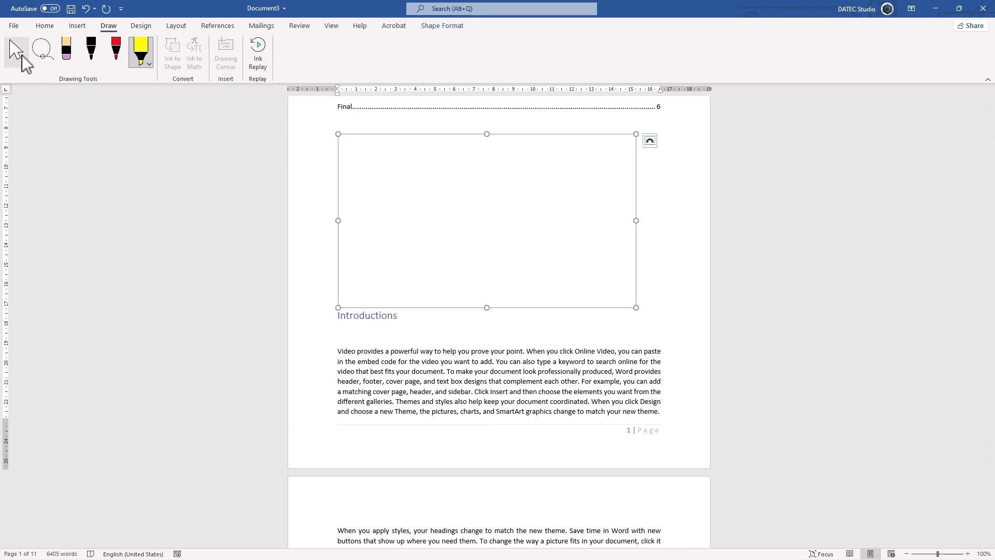
{"action": "left_click", "coordinate": [66, 52]}
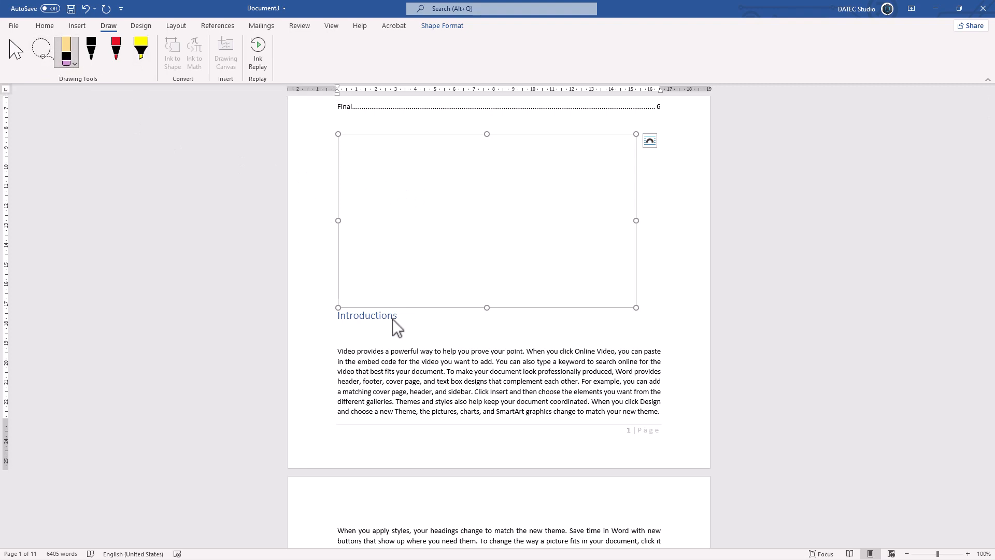
{"action": "left_click", "coordinate": [141, 50]}
{"action": "mouse_move", "coordinate": [369, 167]}
{"action": "left_mouse_down"}
{"action": "mouse_move", "coordinate": [390, 200]}
{"action": "mouse_move", "coordinate": [520, 216]}
{"action": "left_mouse_up"}
{"action": "left_click", "coordinate": [66, 52]}
{"action": "left_click", "coordinate": [414, 206]}
- Reopen the Customize Ribbon settings and add a new custom tab directly after the Home tab
{"action": "right_click", "coordinate": [112, 30]}
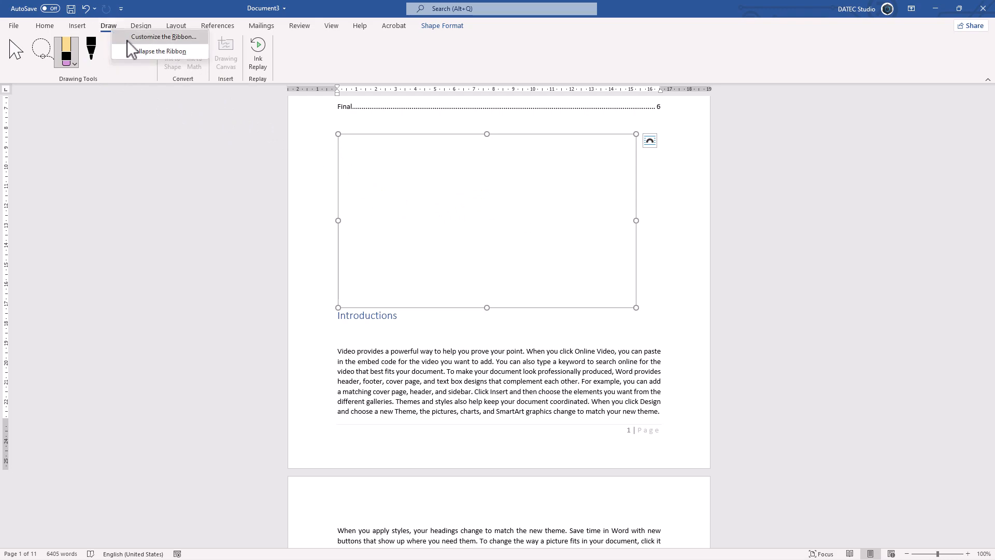
{"action": "left_click", "coordinate": [130, 37]}
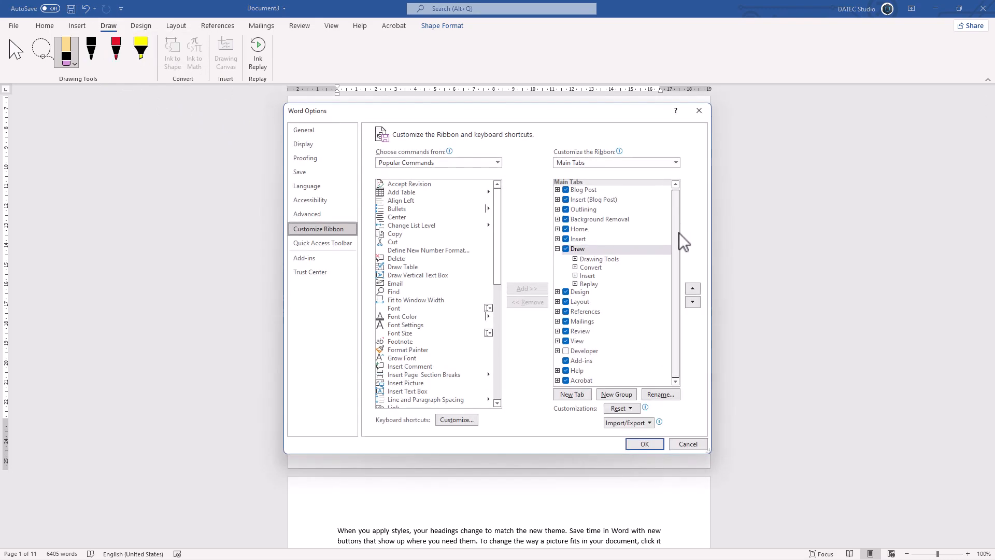
{"action": "left_click", "coordinate": [557, 249]}
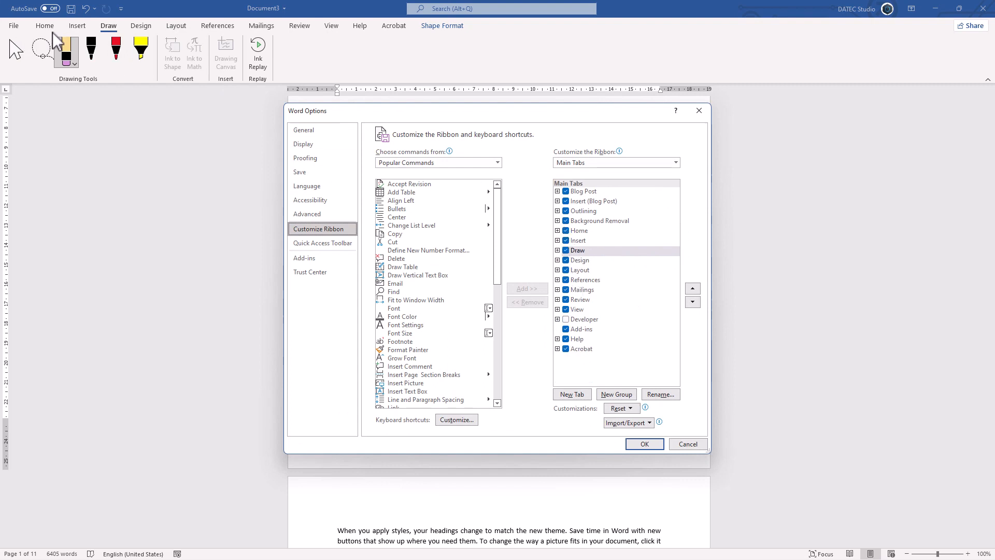
{"action": "left_click", "coordinate": [583, 232]}
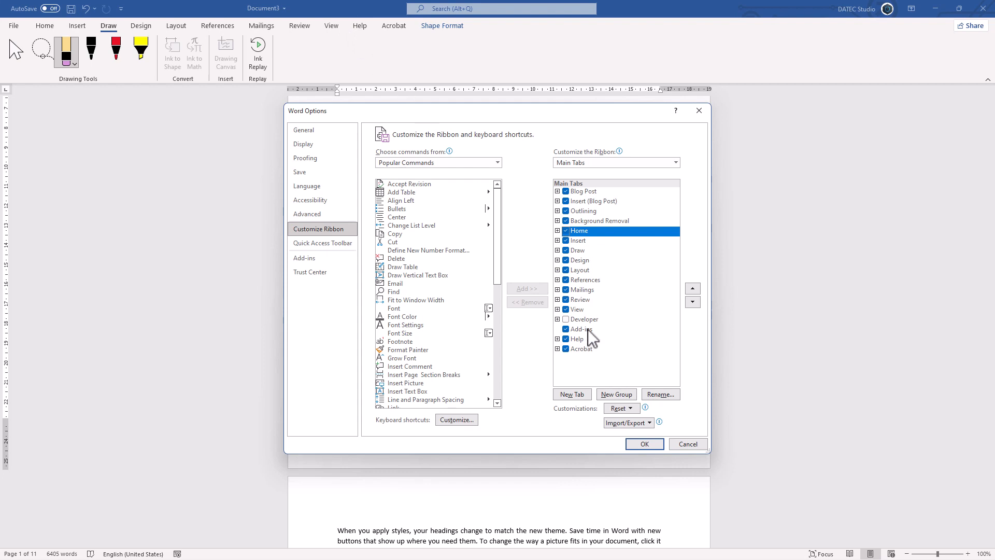
{"action": "left_click", "coordinate": [580, 396]}
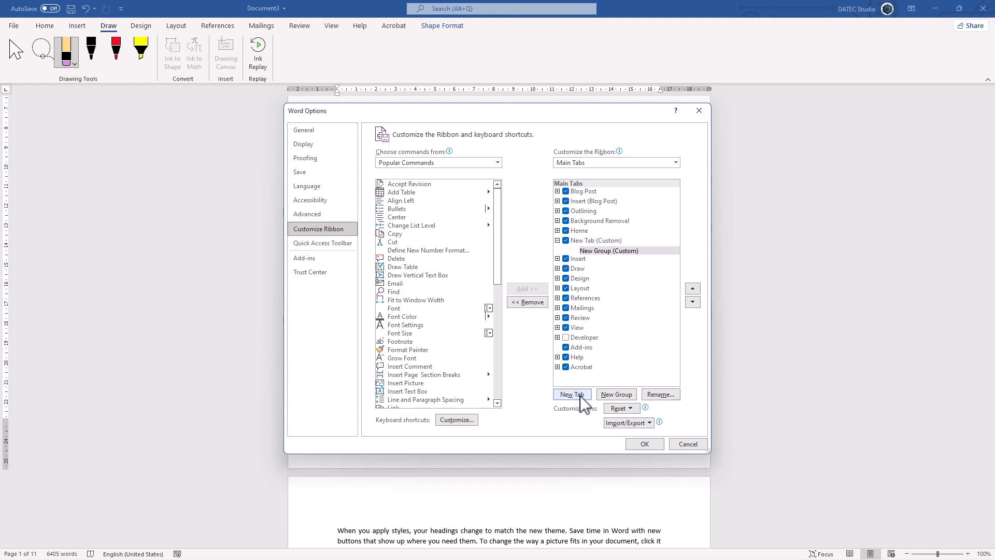
- Rename the new custom tab after Home as Test
{"action": "right_click", "coordinate": [595, 241]}
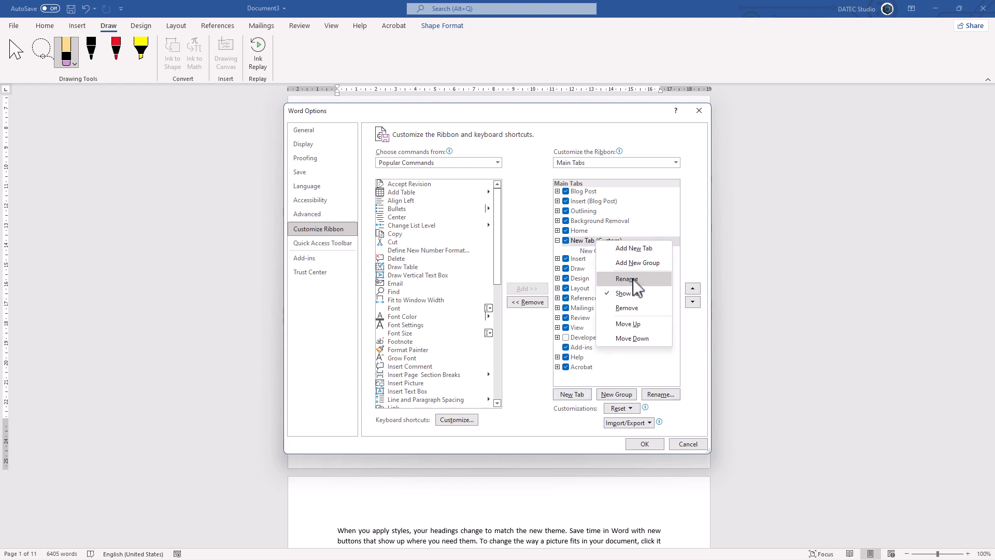
{"action": "left_click", "coordinate": [588, 243]}
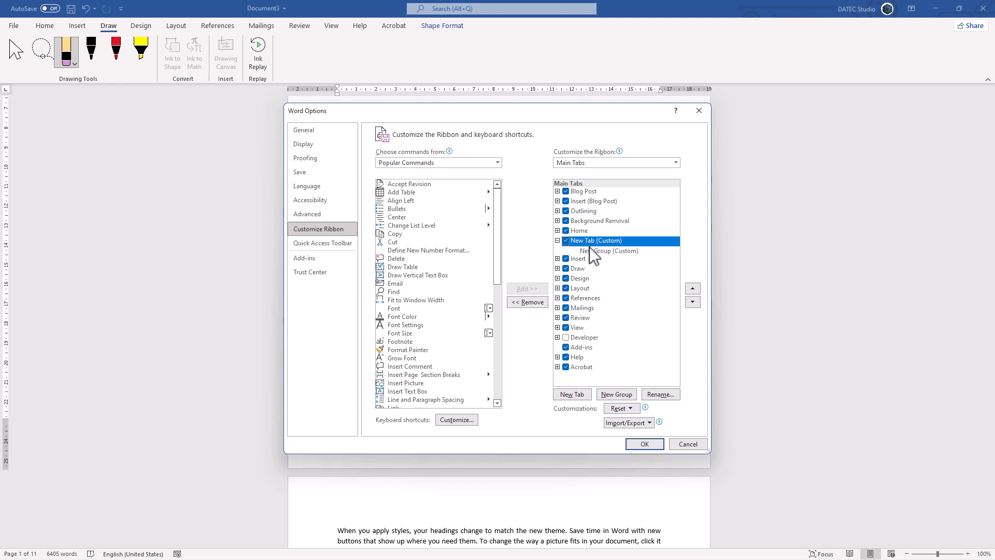
{"action": "left_click", "coordinate": [661, 393]}
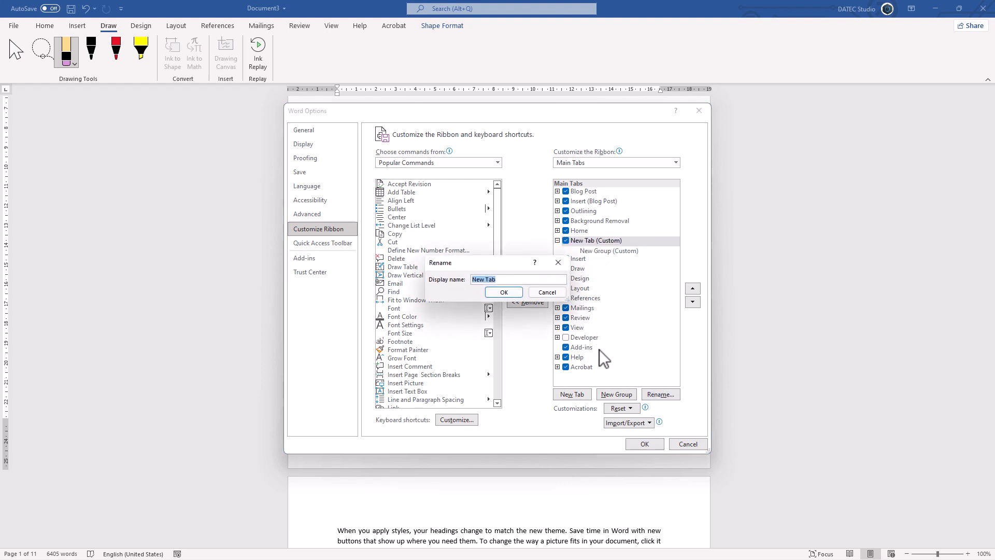
{"action": "type", "text": "Test"}
{"action": "left_click", "coordinate": [503, 293]}
- Add a second group to the Test tab and rename the first group as Group 1
{"action": "left_click", "coordinate": [610, 253]}
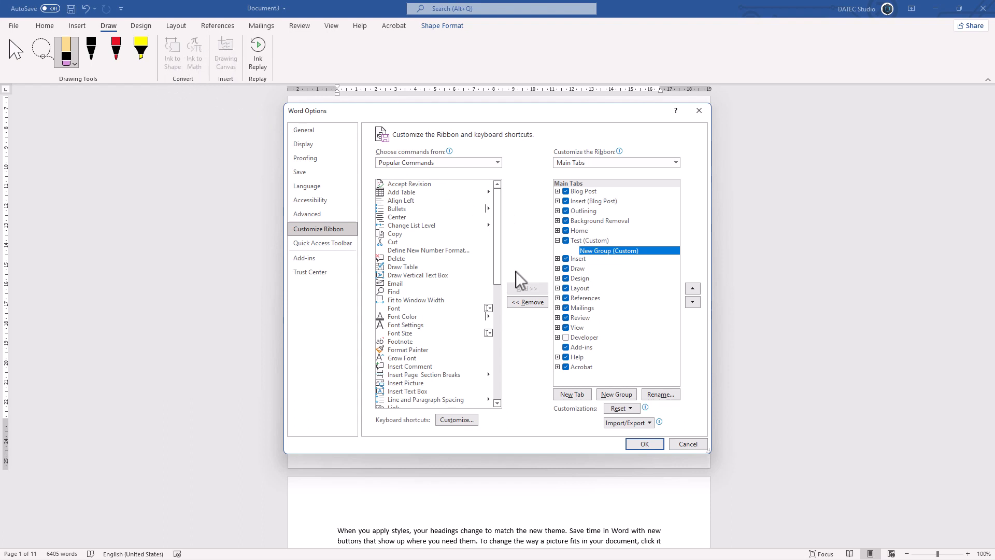
{"action": "left_click", "coordinate": [613, 393]}
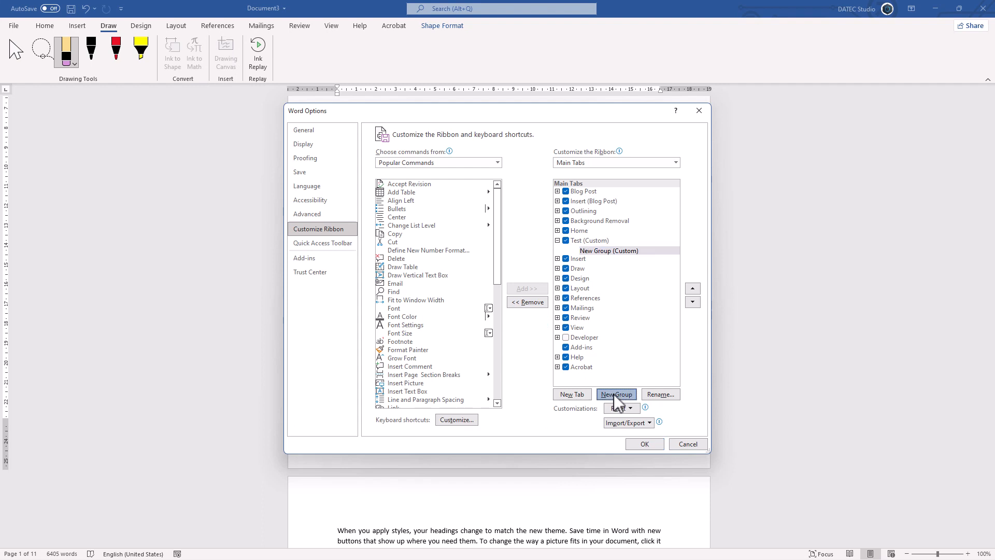
{"action": "left_click", "coordinate": [596, 251]}
{"action": "left_click", "coordinate": [669, 395]}
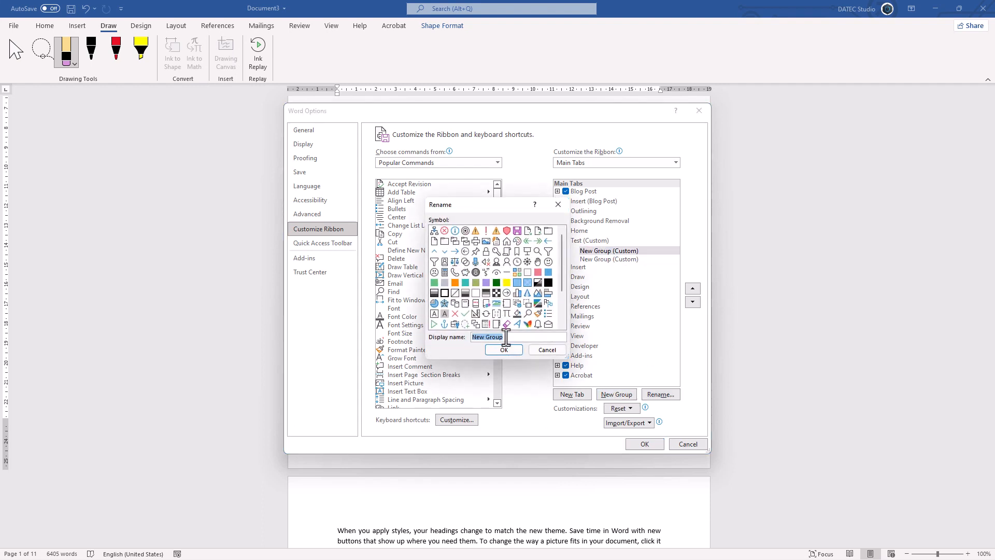
{"action": "type", "text": "Grou"}
{"action": "left_click", "coordinate": [492, 350]}
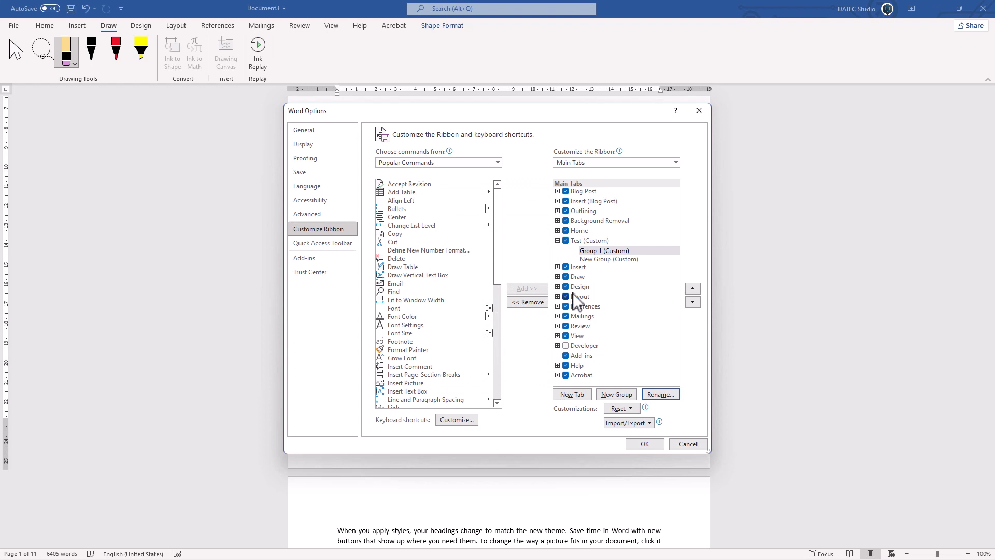
- Rename the remaining new group in the Test tab as Group 2
{"action": "right_click", "coordinate": [594, 257]}
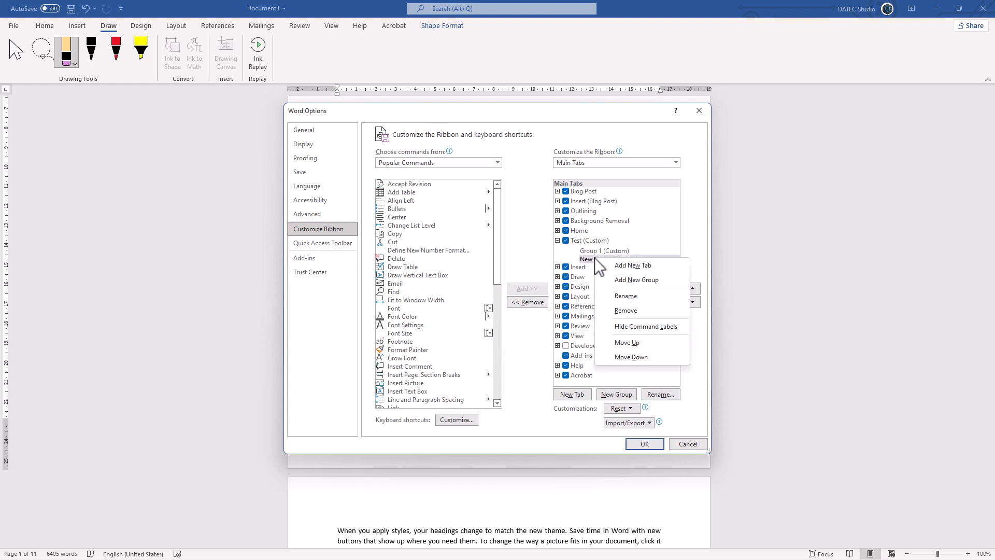
{"action": "left_click", "coordinate": [625, 293]}
{"action": "type", "text": "G"}
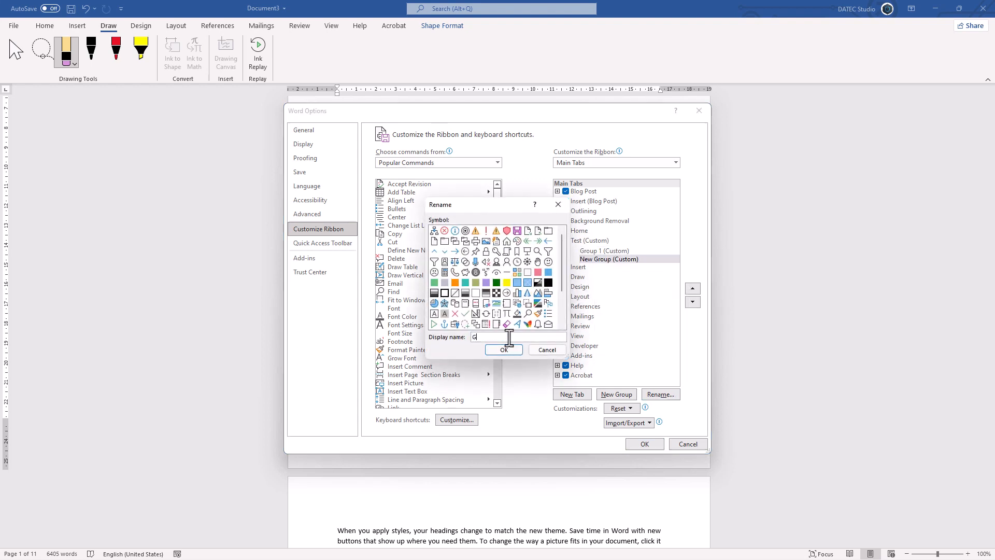
{"action": "type", "text": "roup 2"}
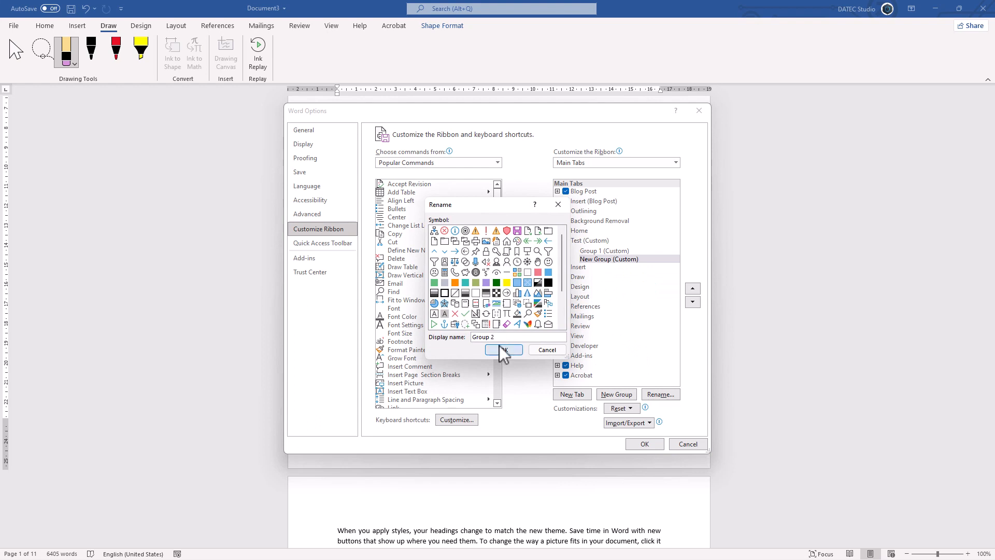
{"action": "left_click", "coordinate": [503, 350]}
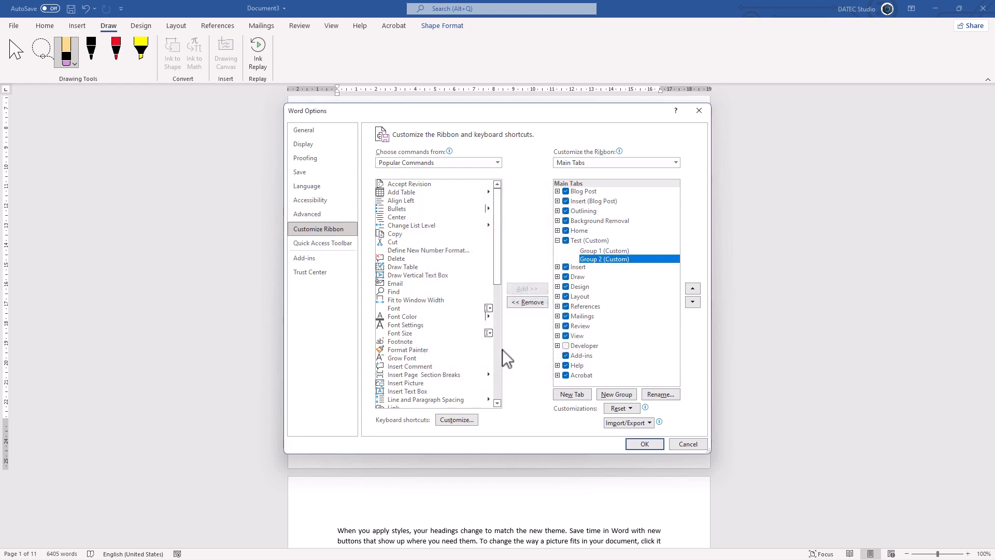
- Add the Bullets and Change List Level commands to Group 1 of the Test tab
{"action": "left_click", "coordinate": [600, 251]}
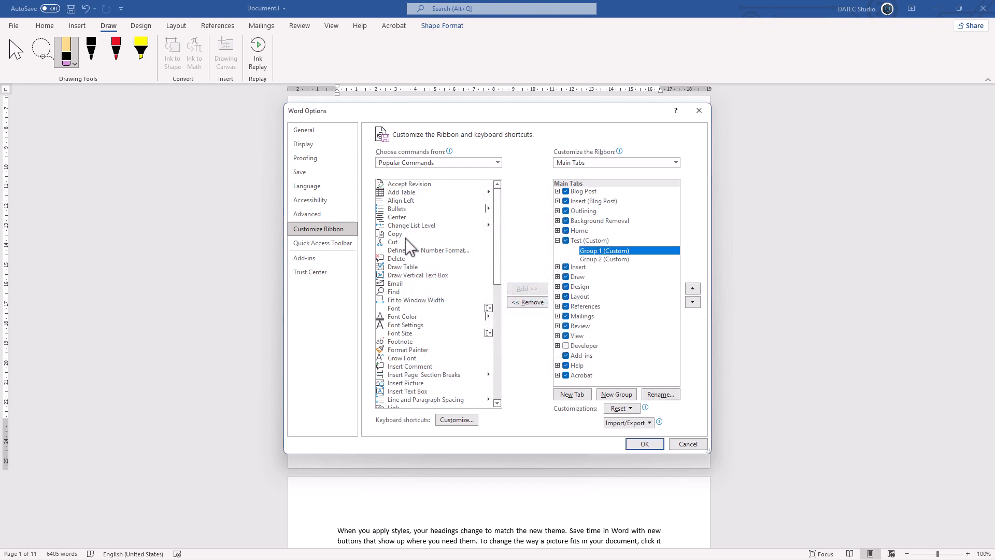
{"action": "left_click_drag", "start_coordinate": [397, 210], "coordinate": [596, 250]}
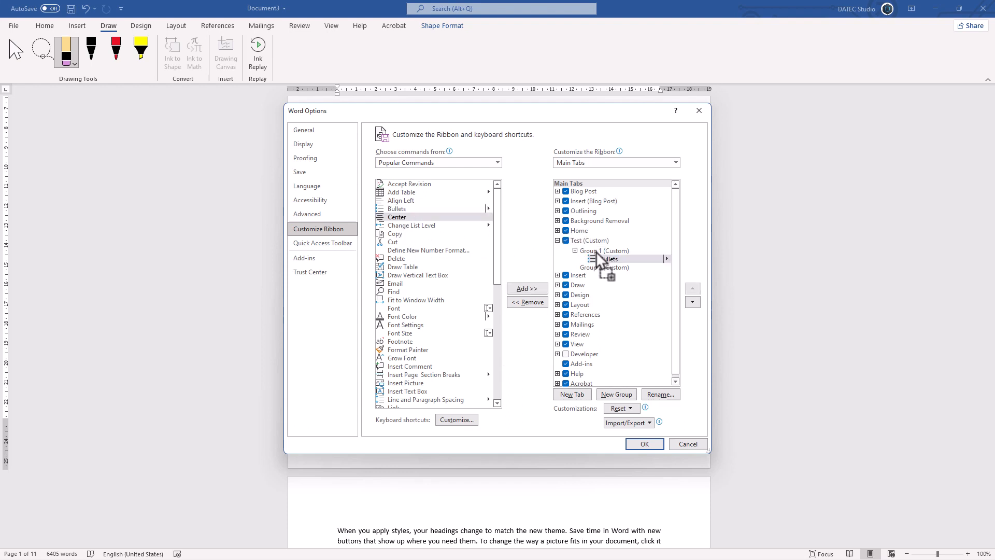
{"action": "left_click", "coordinate": [411, 225]}
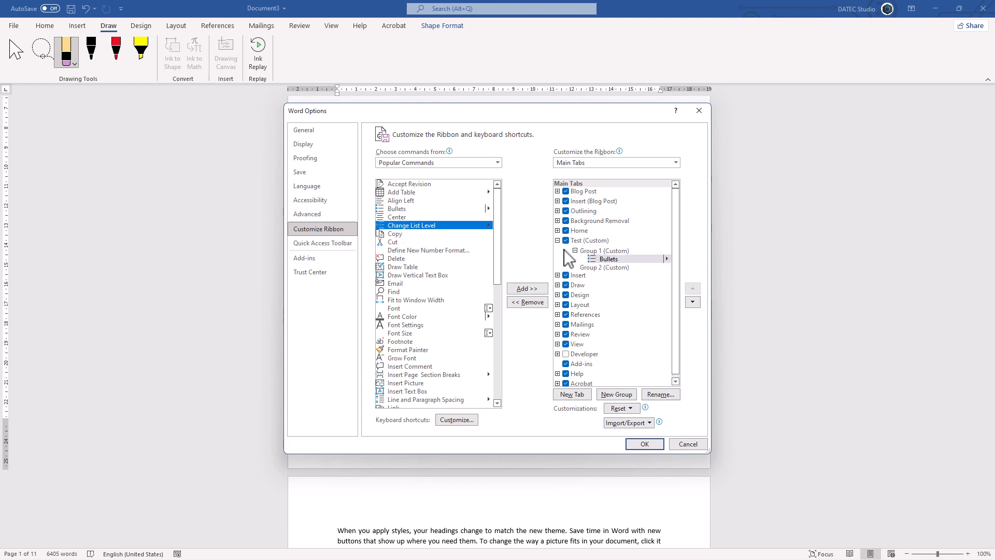
{"action": "left_click", "coordinate": [537, 288]}
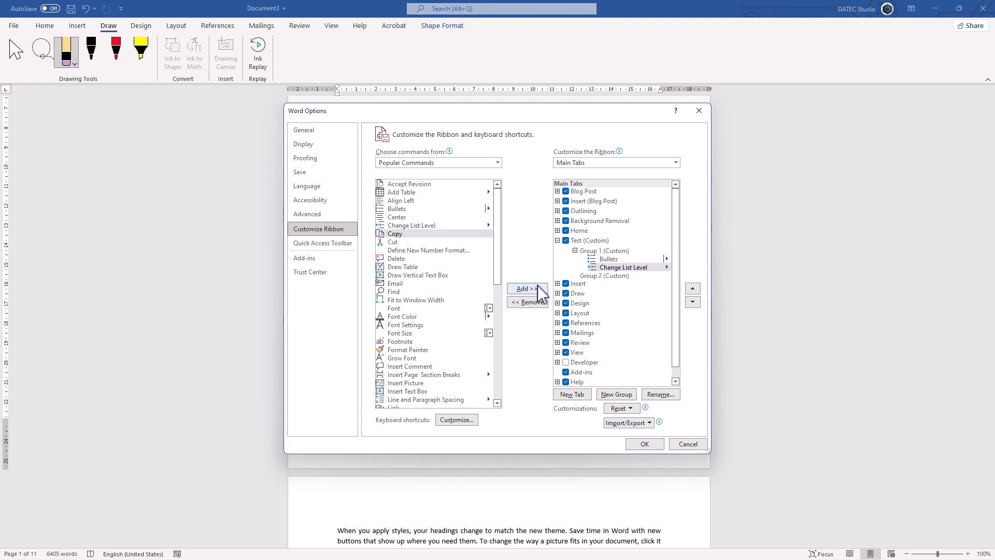
- Add the Cut and Align Left commands to Group 2, and apply the customization to display the Test tab
{"action": "left_click", "coordinate": [610, 277]}
{"action": "left_click_drag", "start_coordinate": [395, 242], "coordinate": [596, 280]}
{"action": "left_click_drag", "start_coordinate": [399, 202], "coordinate": [601, 282]}
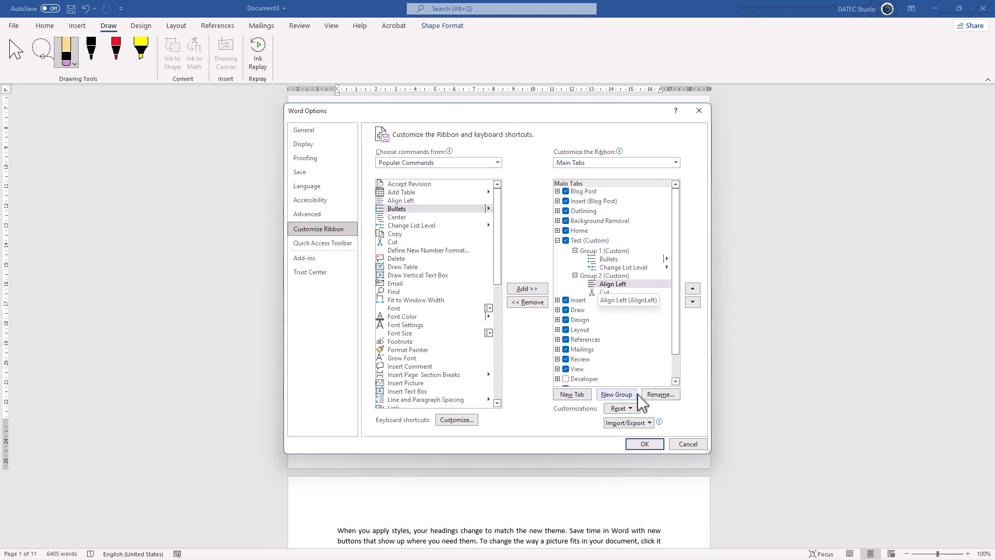
{"action": "left_click", "coordinate": [645, 444]}
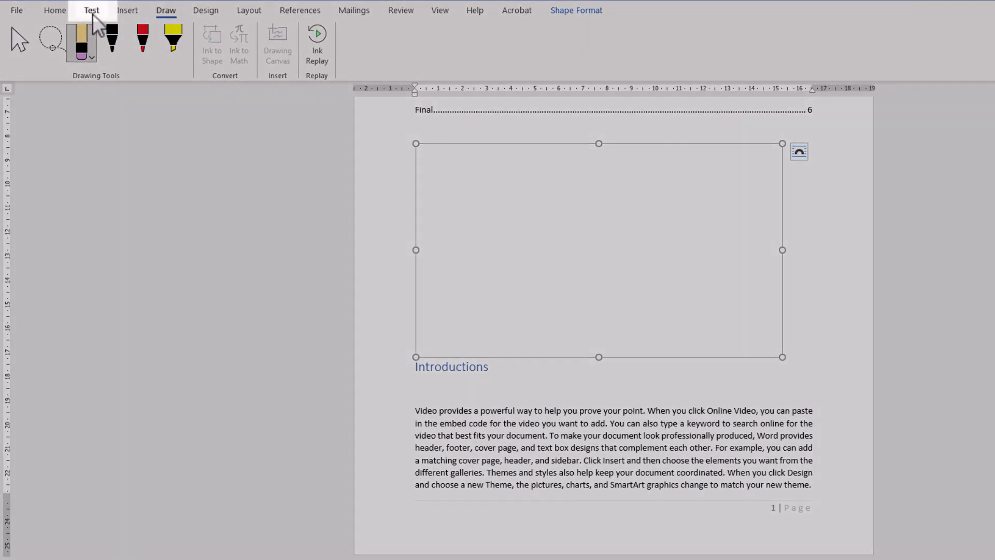
{"action": "left_click", "coordinate": [92, 12]}
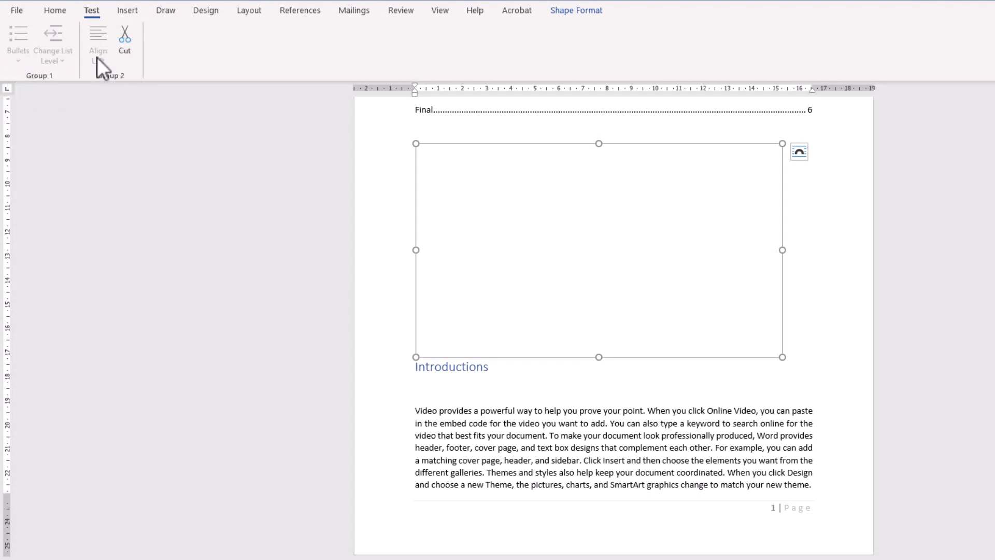
- Reopen the Customize Ribbon settings and move the Test tab to between Add-ins and Help
{"action": "right_click", "coordinate": [123, 43]}
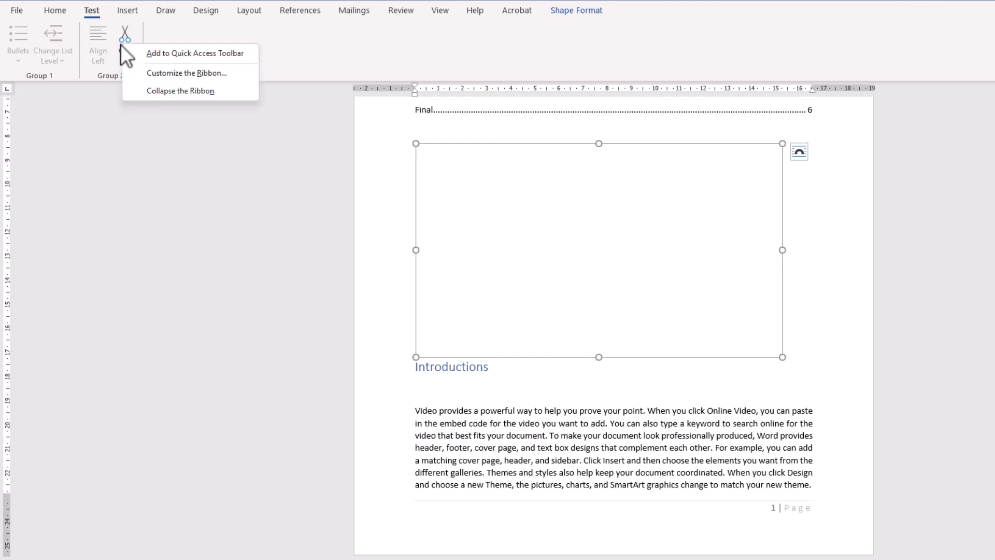
{"action": "left_click", "coordinate": [151, 74]}
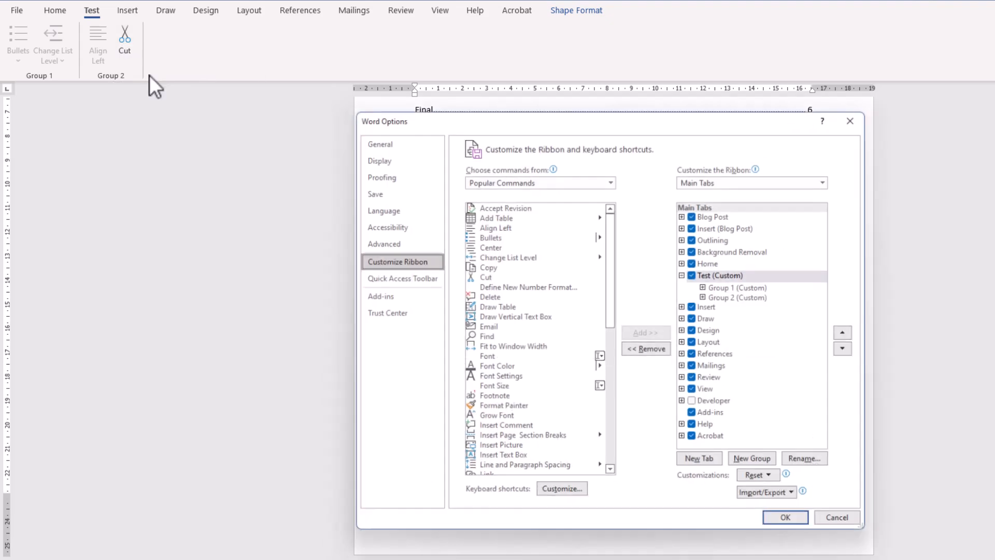
{"action": "left_click_drag", "start_coordinate": [730, 278], "coordinate": [726, 425]}
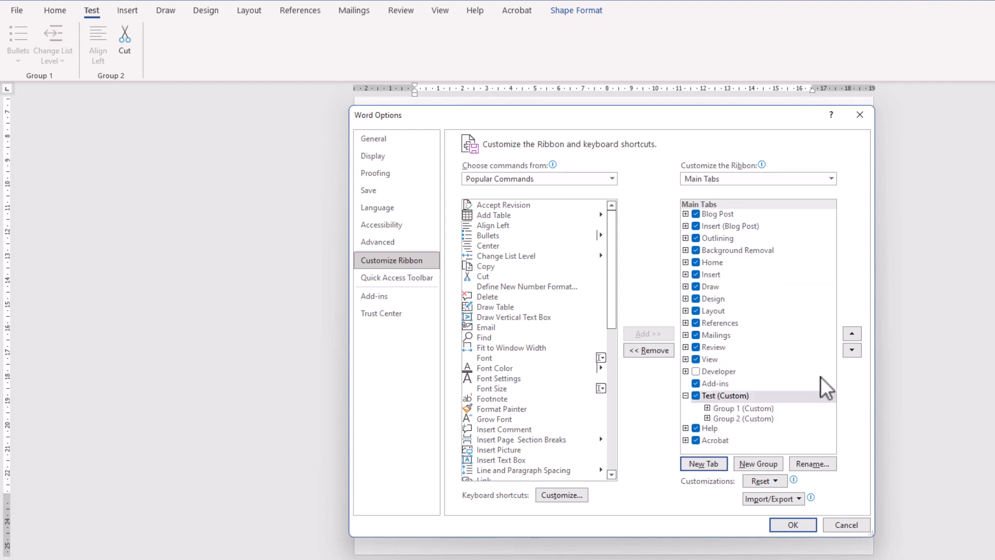
{"action": "left_click", "coordinate": [857, 334]}
{"action": "left_click", "coordinate": [854, 353]}
{"action": "left_click", "coordinate": [854, 353]}
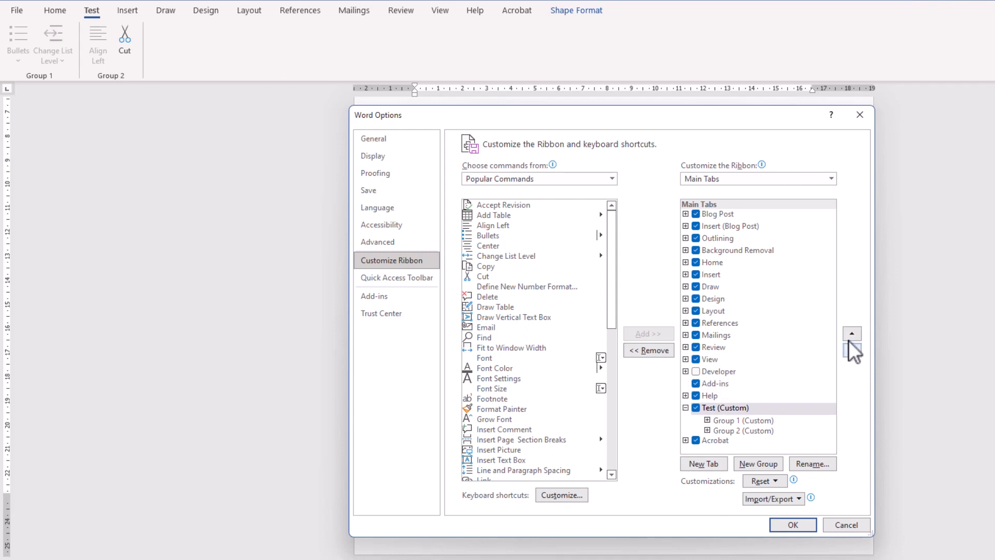
{"action": "left_click", "coordinate": [848, 340]}
- Try moving Group 1 below Group 2 within the Test tab, and restore the original group order
{"action": "left_click", "coordinate": [762, 409]}
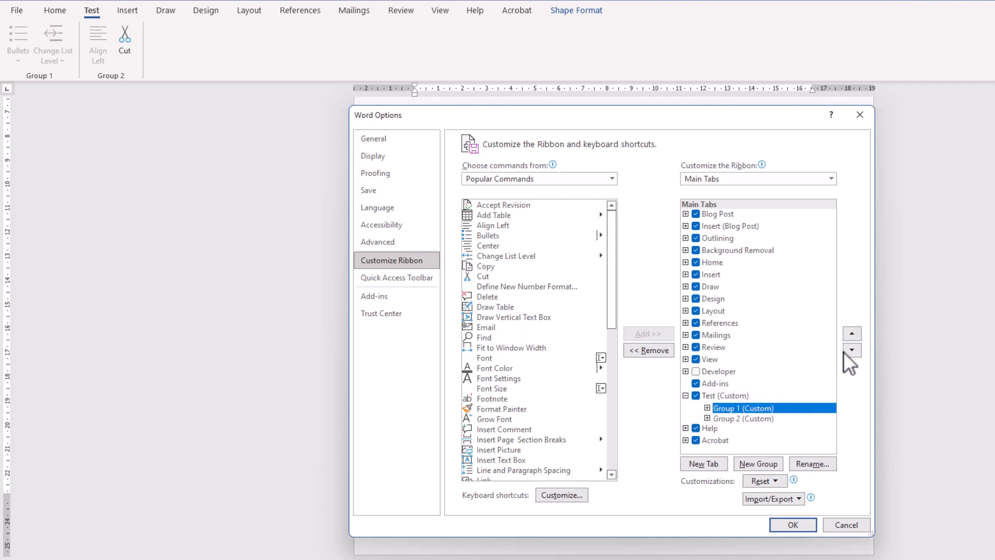
{"action": "left_click", "coordinate": [846, 349]}
{"action": "left_click", "coordinate": [848, 337]}
- Look at the editing options available for Group 1 and the options for resetting ribbon customizations
{"action": "right_click", "coordinate": [753, 409]}
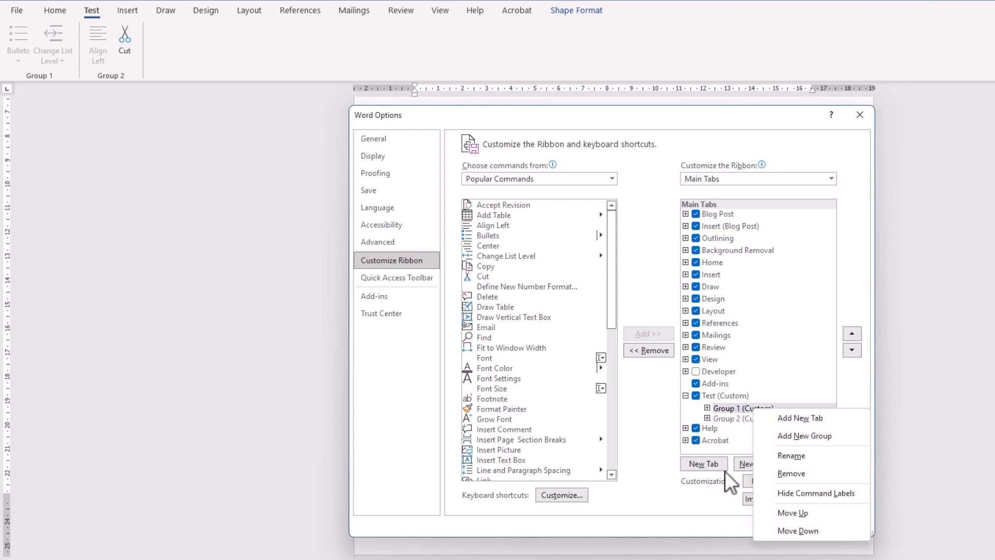
{"action": "left_click", "coordinate": [712, 493]}
{"action": "left_click", "coordinate": [762, 482]}
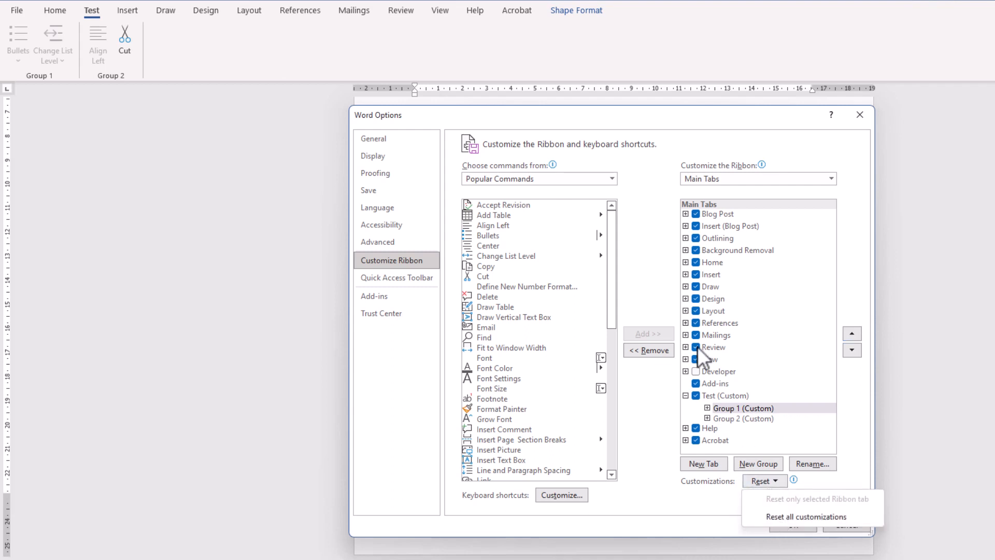
- Add the Font command to Group 1 of the Test tab and remove it again
{"action": "left_click", "coordinate": [729, 411]}
{"action": "left_click", "coordinate": [708, 409]}
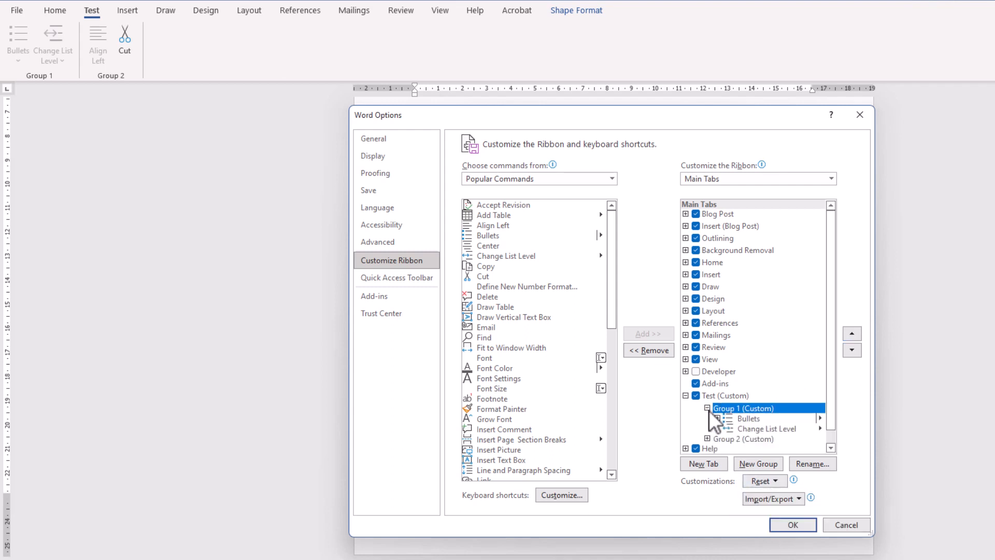
{"action": "scroll", "coordinate": [719, 417], "scroll_direction": "down", "scroll_amount": 1}
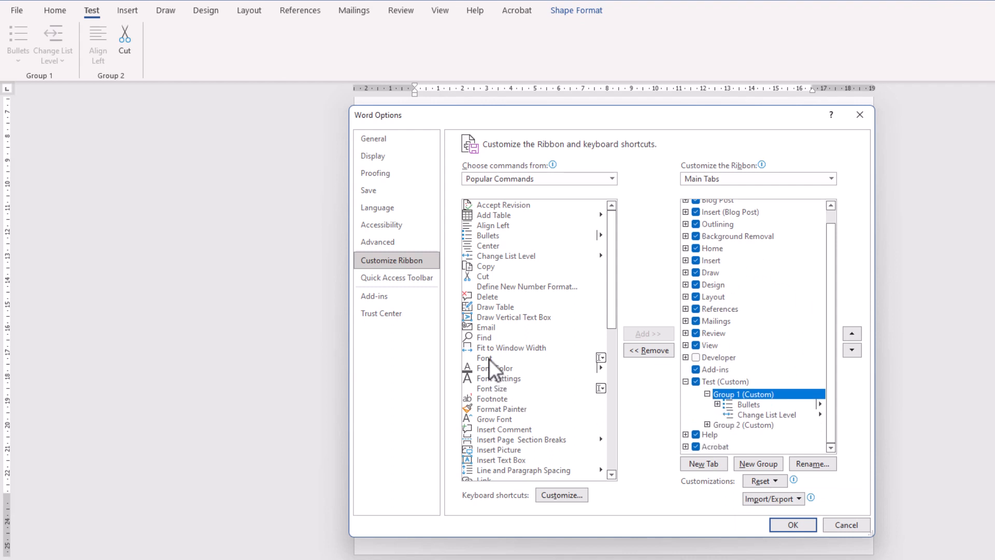
{"action": "left_click_drag", "start_coordinate": [489, 358], "coordinate": [747, 402]}
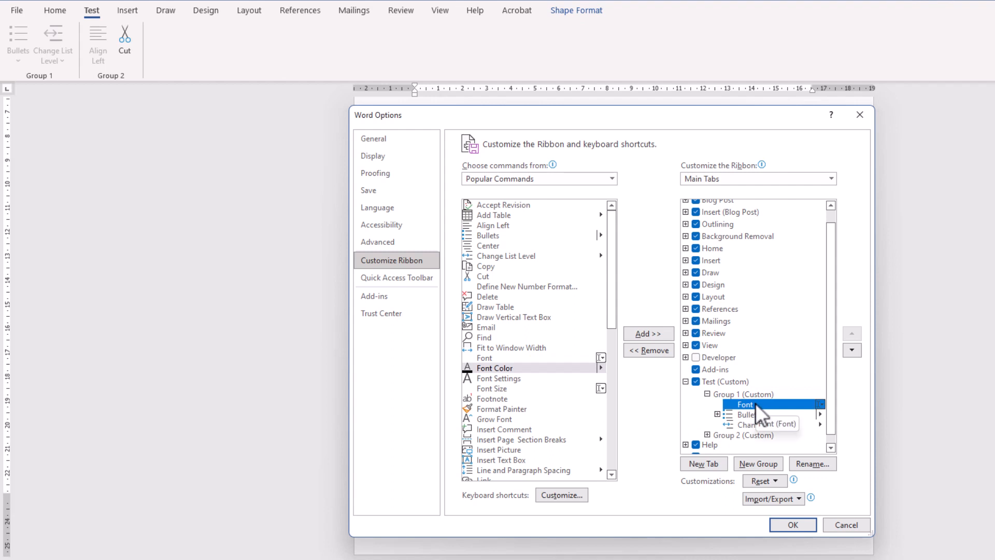
{"action": "left_click", "coordinate": [645, 348]}
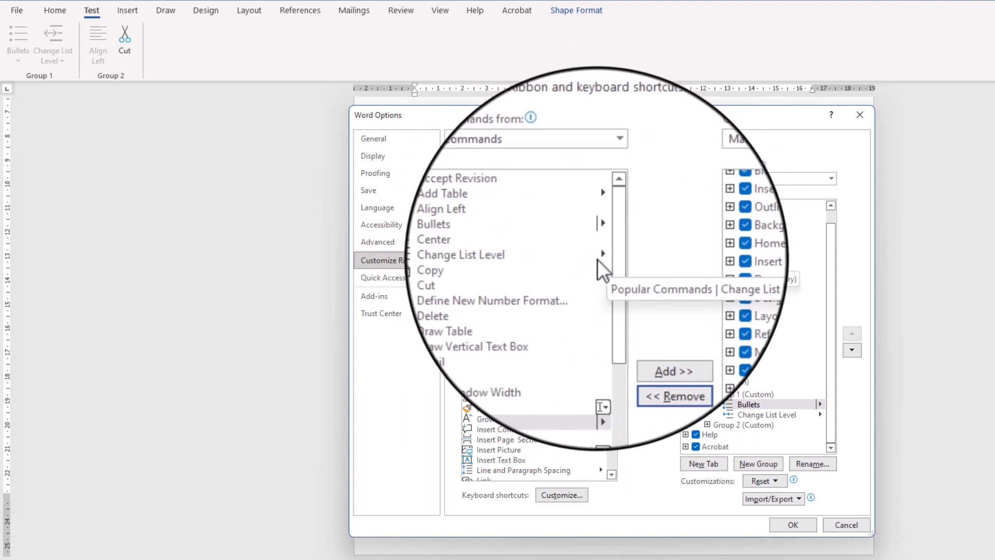
- Examine the markers beside Change List Level, Bullets and Font that indicate each command's control type
{"action": "left_click", "coordinate": [603, 257]}
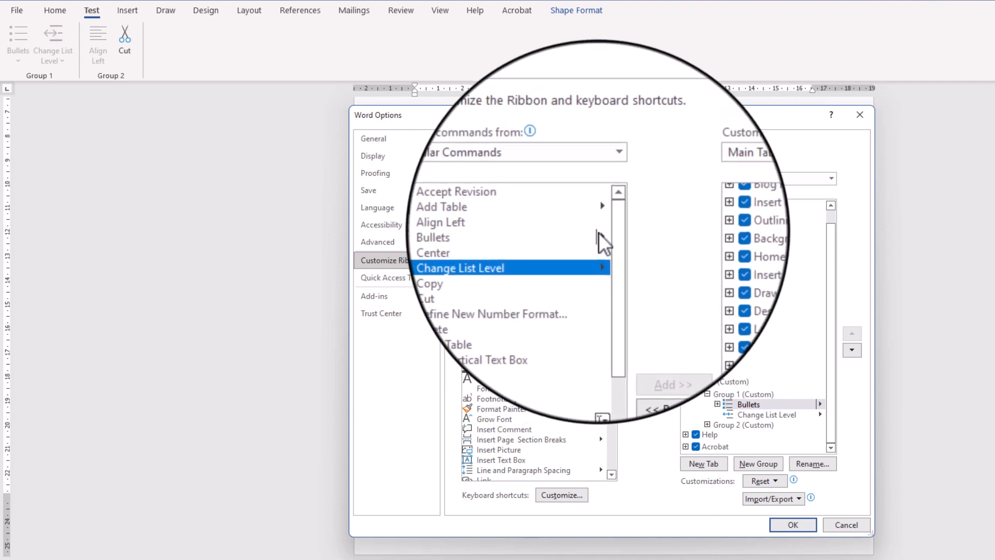
{"action": "left_click", "coordinate": [598, 233]}
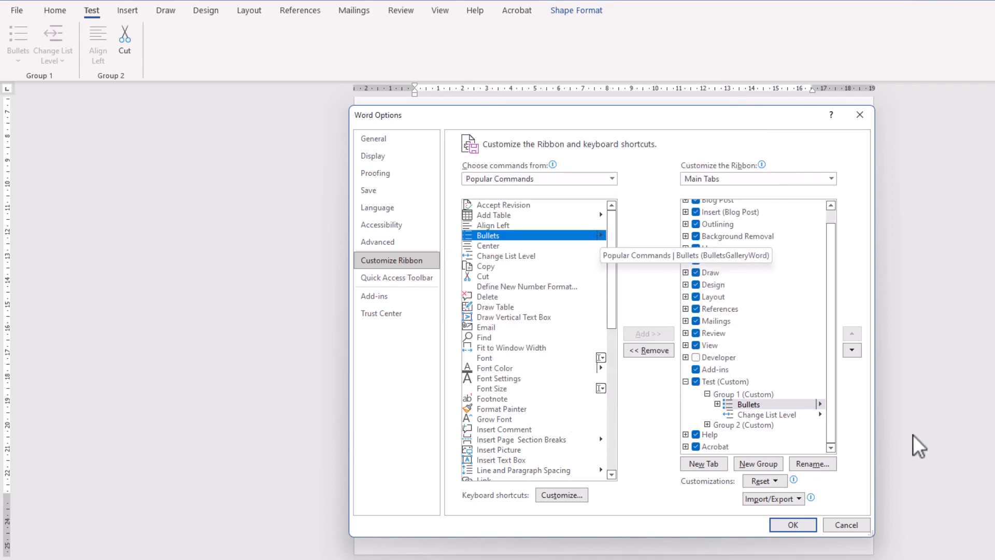
{"action": "left_click", "coordinate": [820, 413]}
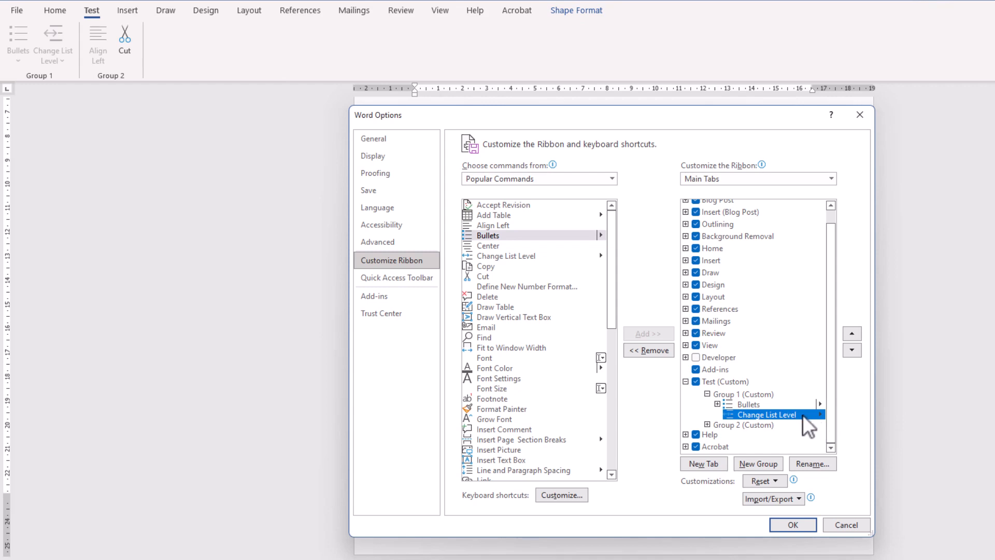
{"action": "left_click", "coordinate": [593, 358]}
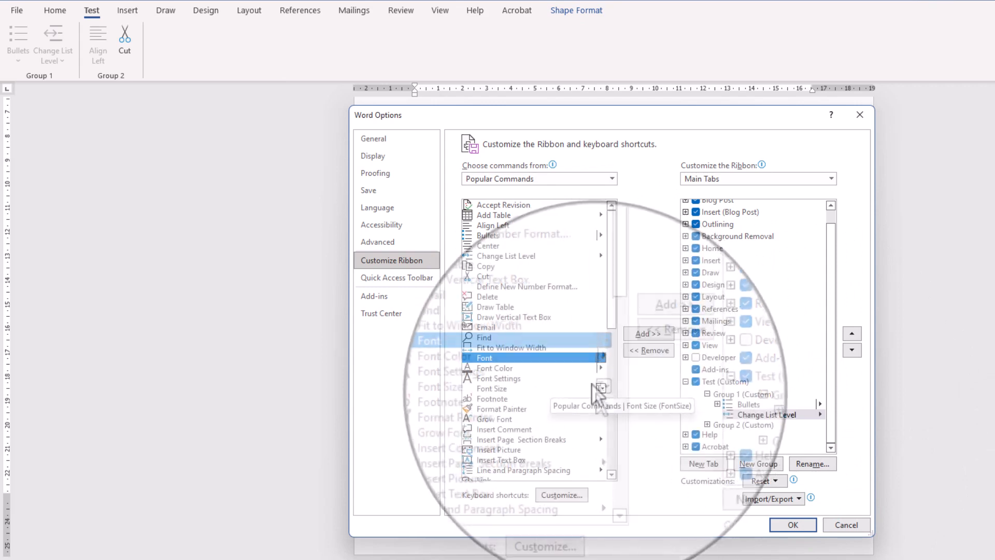
- Add the Font Size command below Change List Level in Group 1 and open its size list on the applied Test tab
{"action": "left_click_drag", "start_coordinate": [595, 391], "coordinate": [749, 417]}
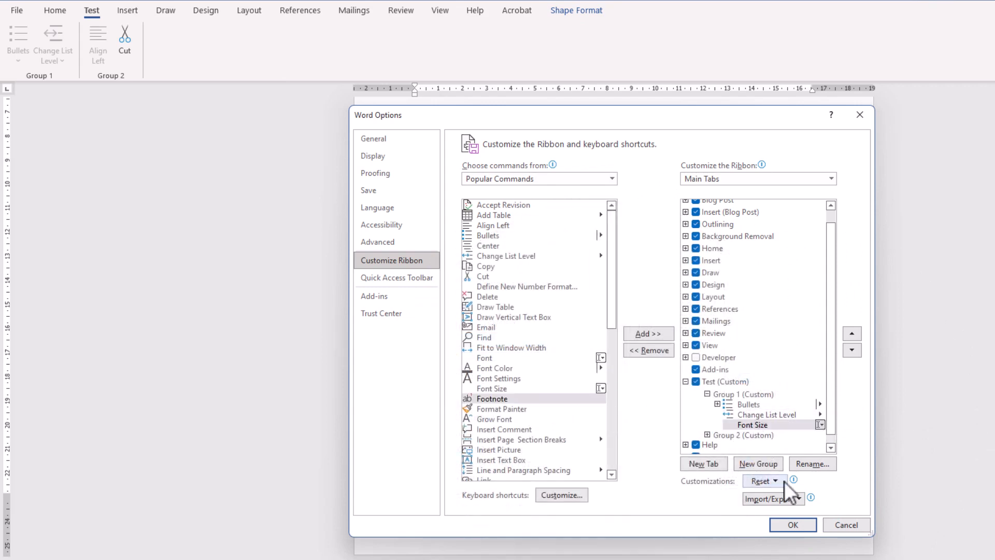
{"action": "left_click", "coordinate": [788, 523]}
{"action": "left_click", "coordinate": [96, 32]}
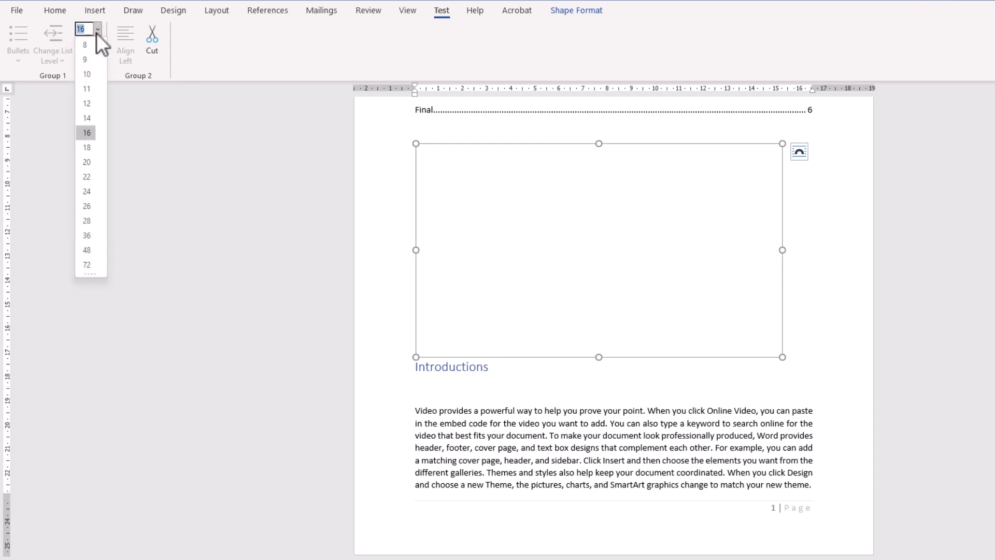
- Apply bullets to the paragraph below the Introductions heading and set it to the sixth list level
{"action": "left_click", "coordinate": [148, 152]}
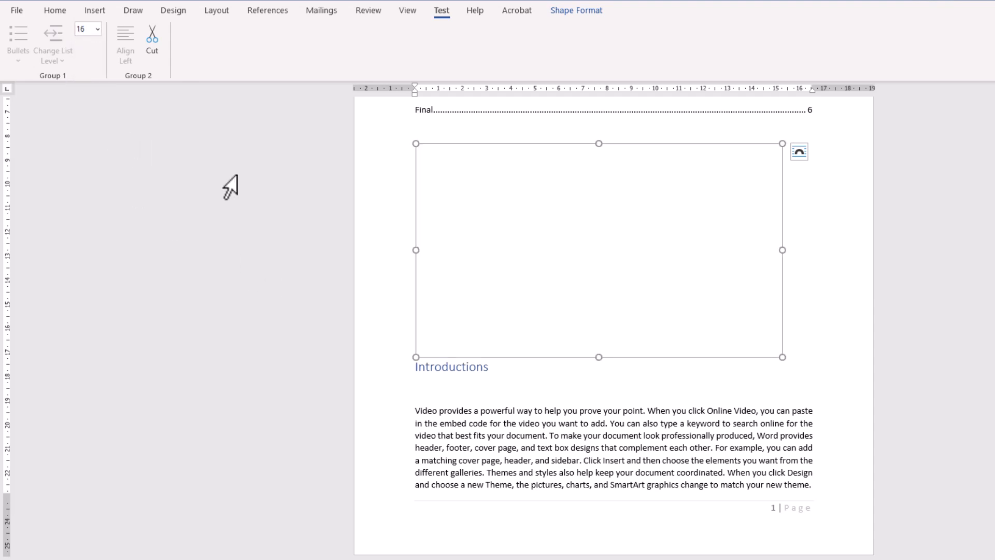
{"action": "left_click", "coordinate": [601, 415]}
{"action": "left_click", "coordinate": [11, 35]}
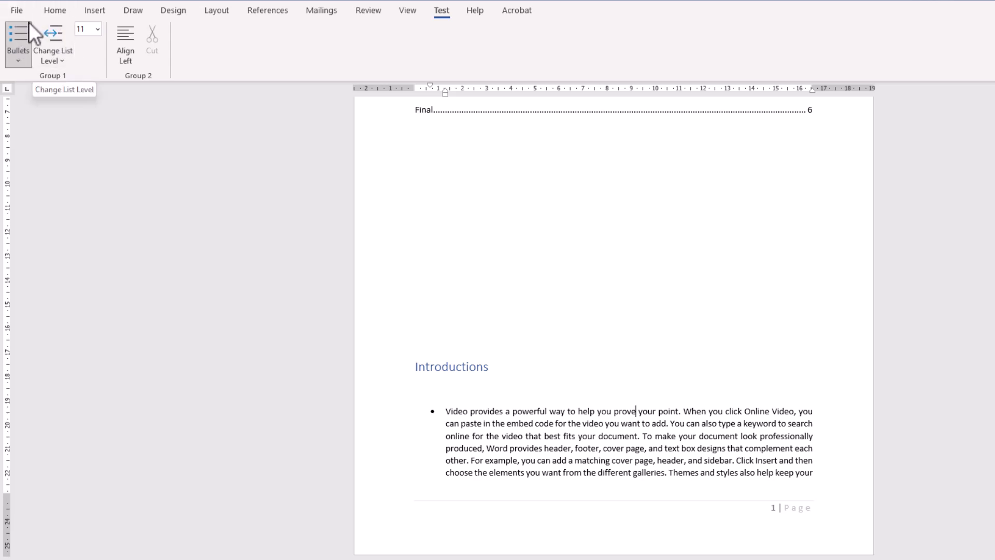
{"action": "left_click", "coordinate": [49, 60]}
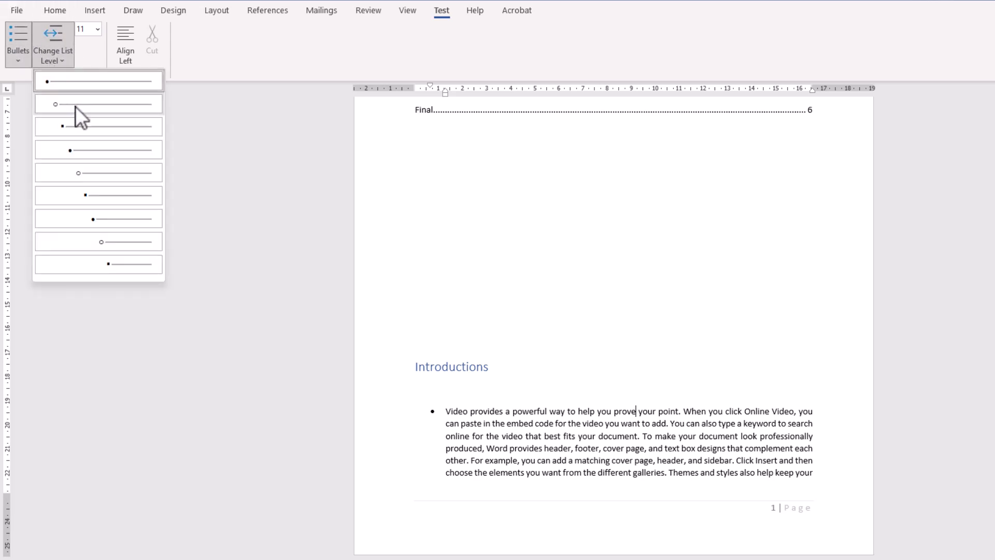
{"action": "left_click", "coordinate": [102, 189]}
- Reopen the ribbon customization options, list All Commands as the command source, and select Word Underline near the end of the list
{"action": "right_click", "coordinate": [181, 49]}
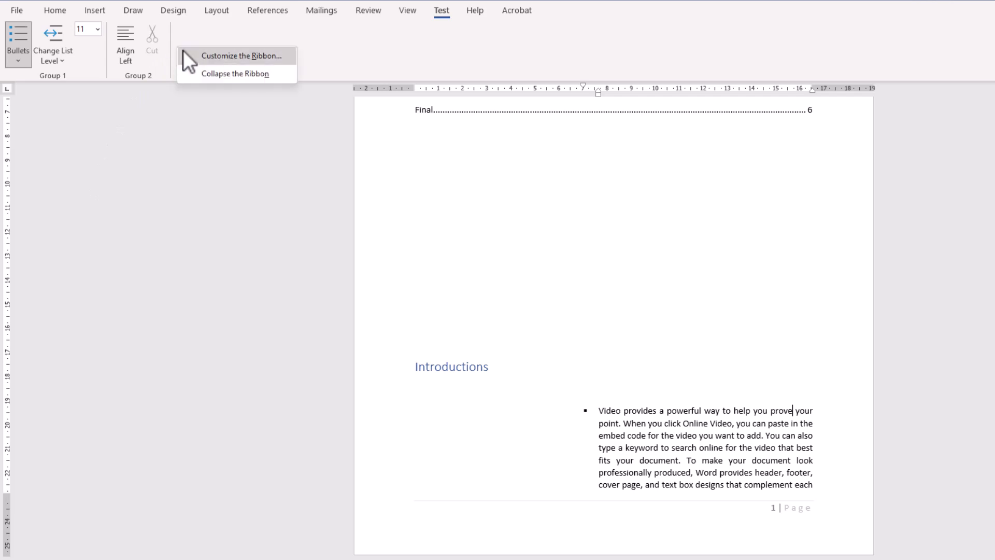
{"action": "left_click", "coordinate": [189, 56]}
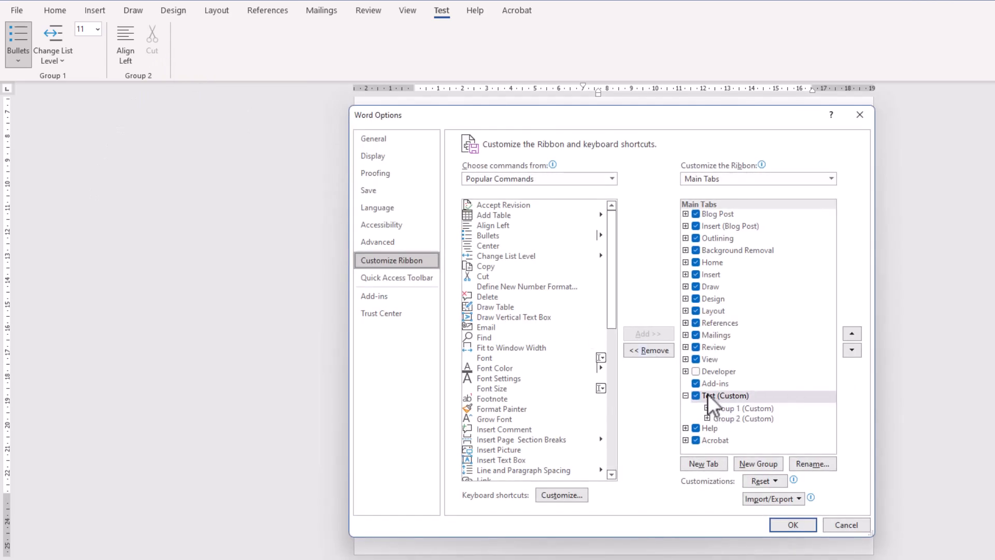
{"action": "left_click_drag", "start_coordinate": [610, 233], "coordinate": [596, 204]}
{"action": "left_click", "coordinate": [583, 179]}
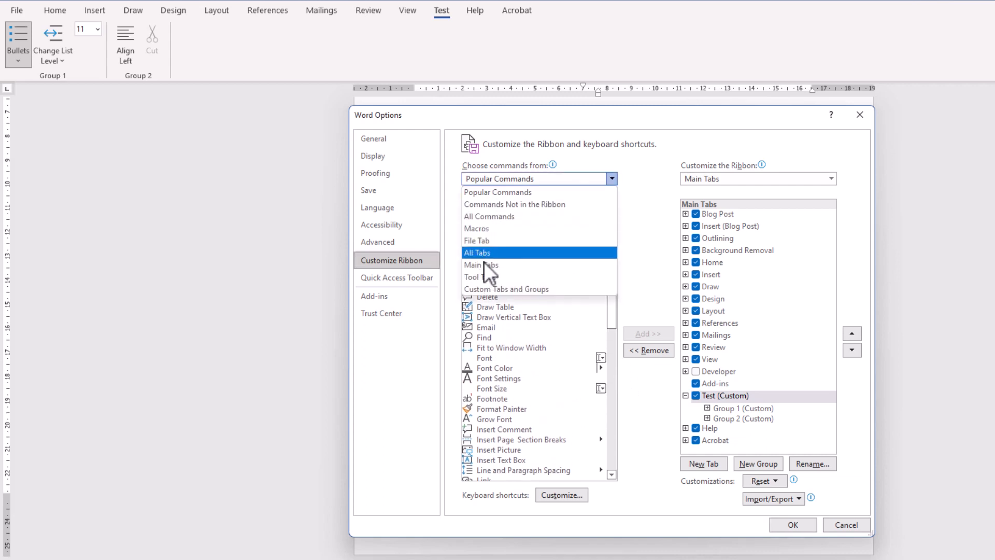
{"action": "left_click", "coordinate": [493, 217]}
{"action": "left_click_drag", "start_coordinate": [605, 216], "coordinate": [618, 471]}
{"action": "left_click", "coordinate": [533, 354]}
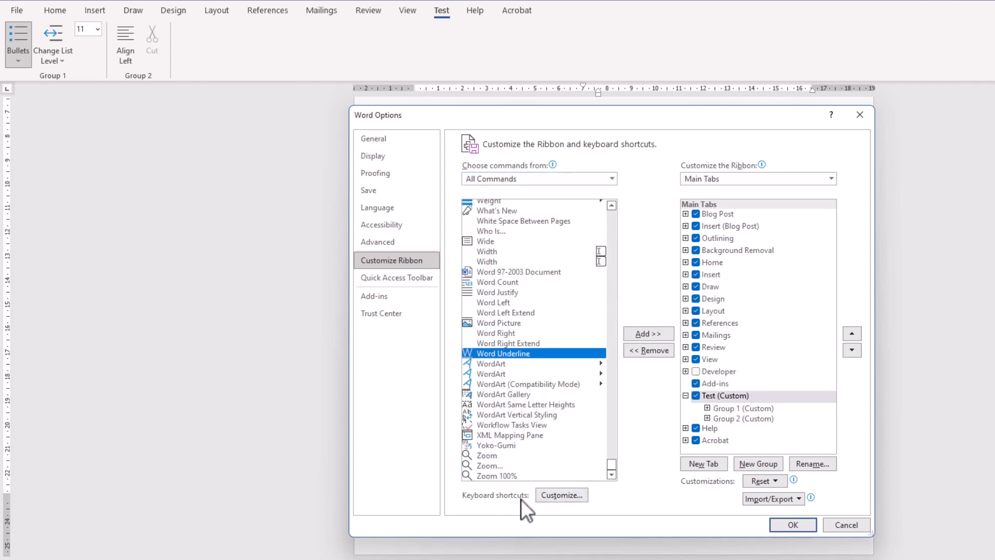
- Look at the keyboard shortcut settings for the BlogBlogInsertCategory command in the Blog Post Tab category, then return to the ribbon options
{"action": "left_click", "coordinate": [556, 496]}
{"action": "left_click", "coordinate": [452, 232]}
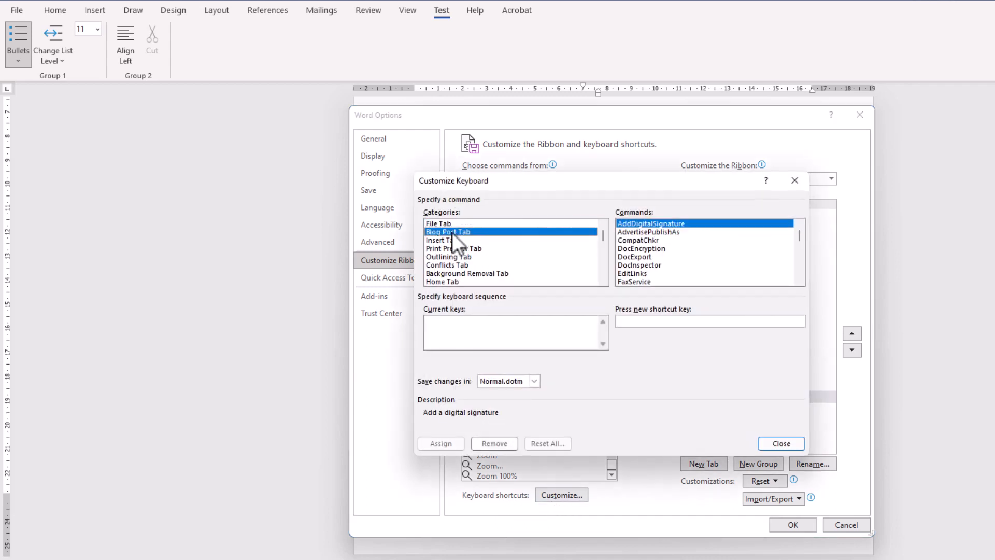
{"action": "left_click", "coordinate": [635, 240]}
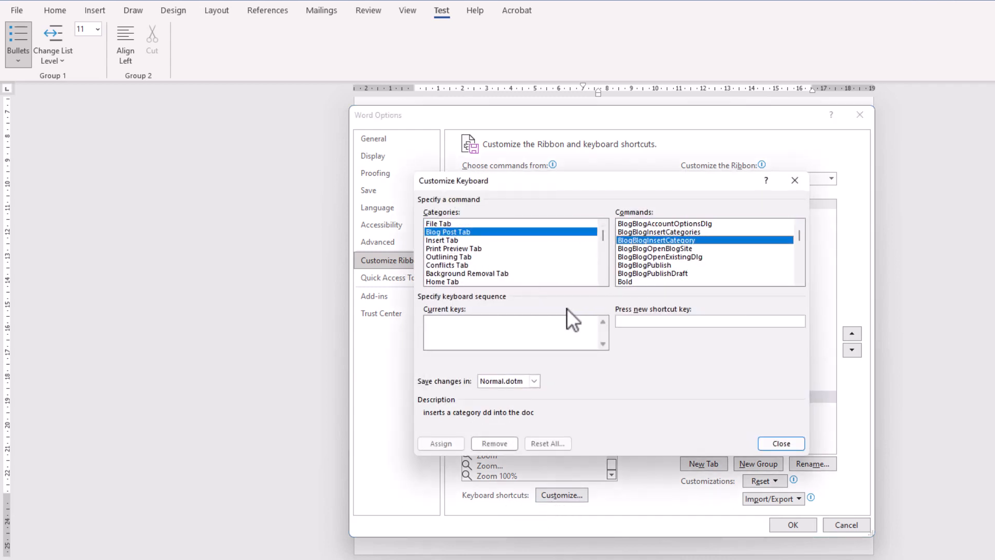
{"action": "left_click", "coordinate": [791, 439]}
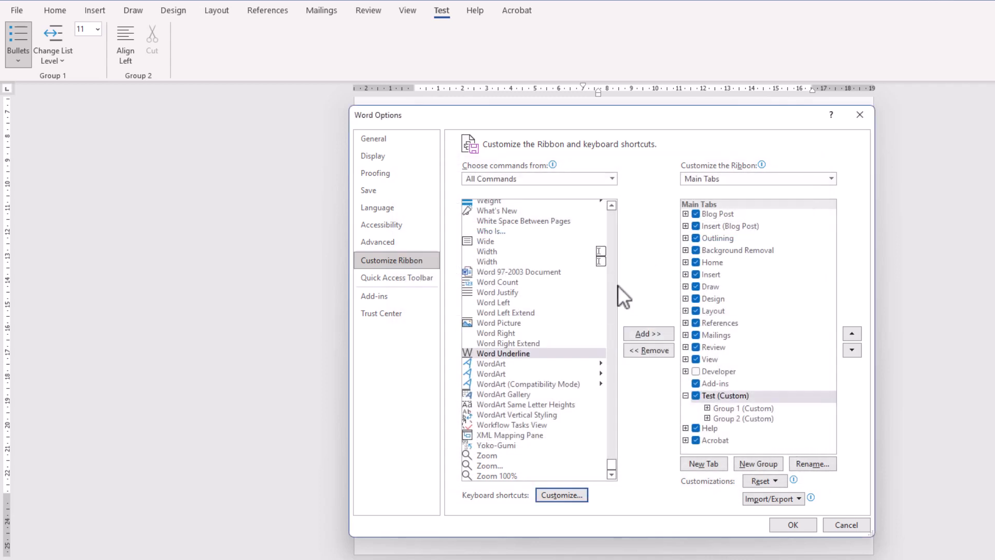